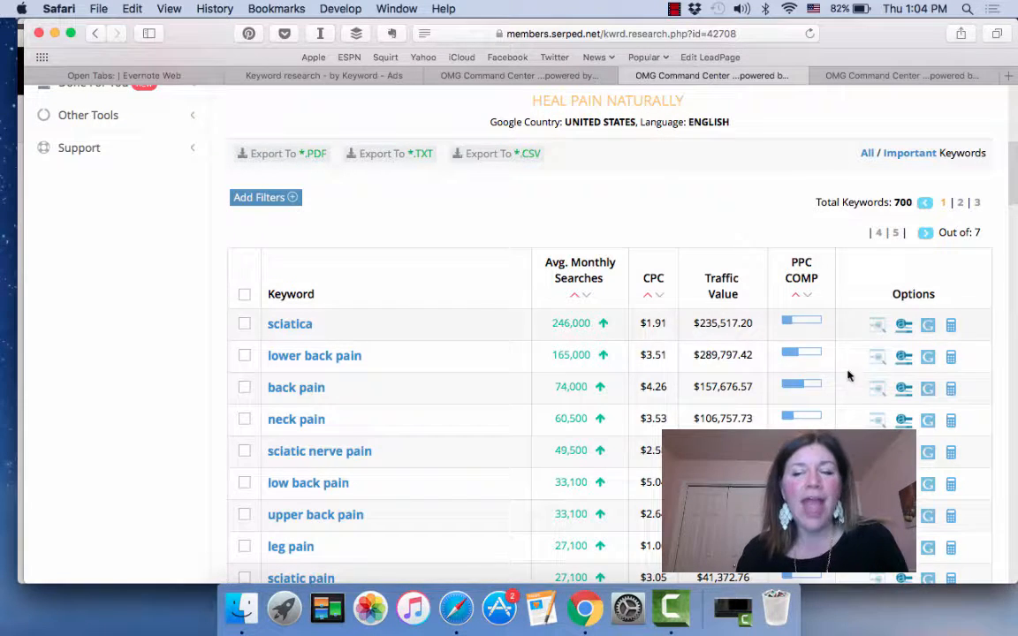
Step: Examine the "heal pain naturally" keyword list, comparing monthly searches, CPC, traffic value and PPC competition
{"action": "scroll", "coordinate": [849, 391], "scroll_direction": "down", "scroll_amount": 2}
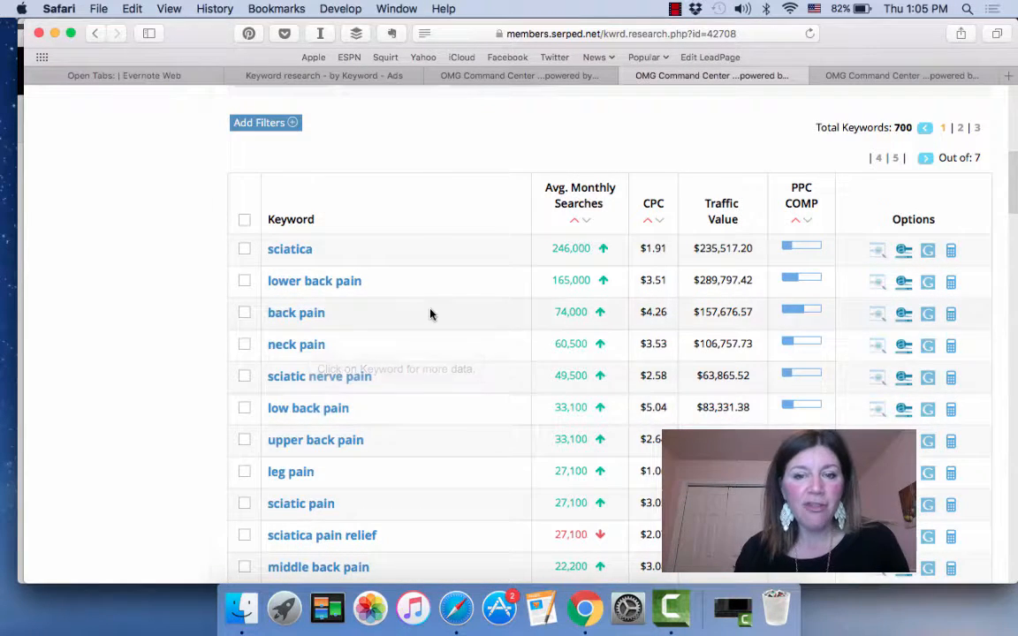
{"action": "scroll", "coordinate": [430, 313], "scroll_direction": "down", "scroll_amount": 3}
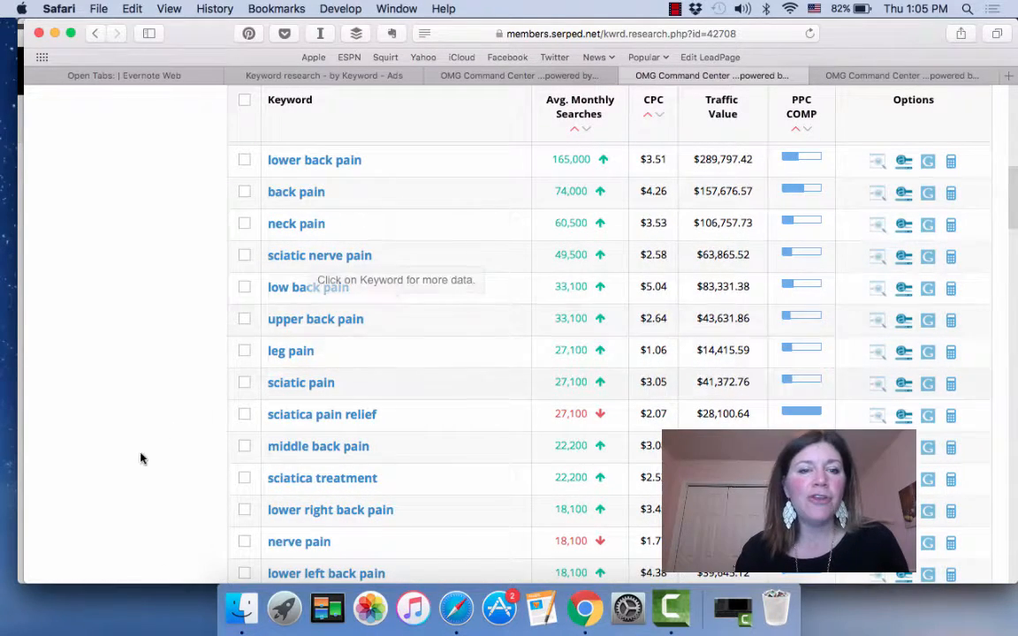
{"action": "scroll", "coordinate": [130, 462], "scroll_direction": "down", "scroll_amount": 2}
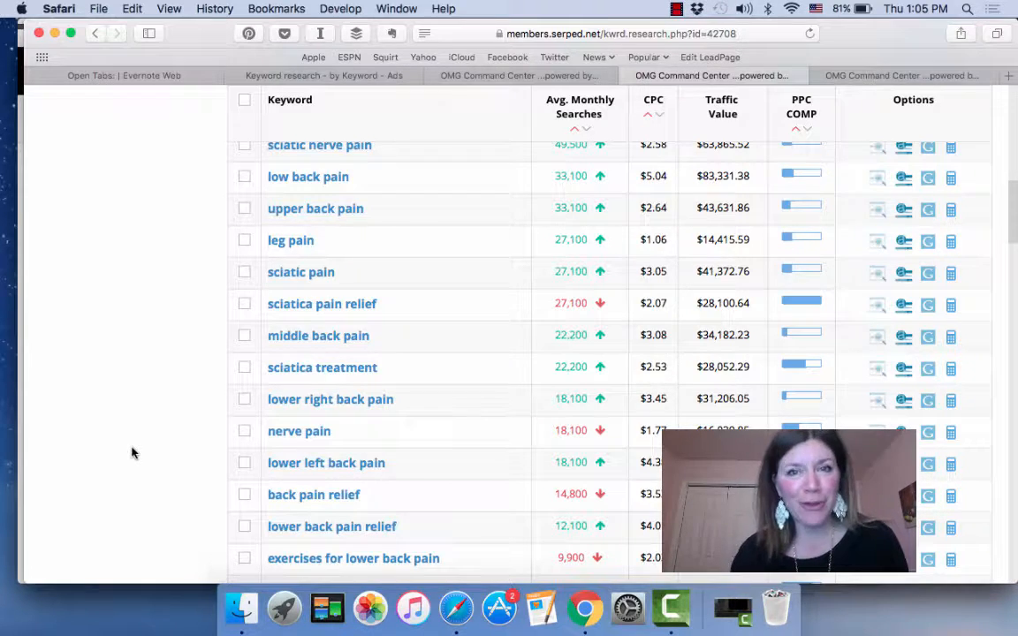
{"action": "scroll", "coordinate": [123, 448], "scroll_direction": "down", "scroll_amount": 3}
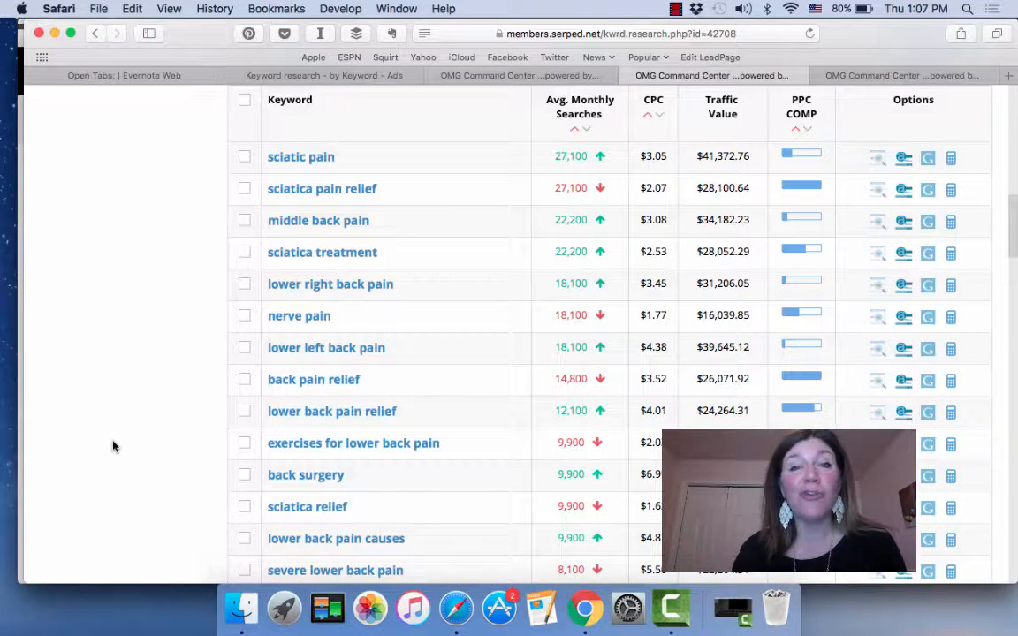
{"action": "scroll", "coordinate": [113, 446], "scroll_direction": "down", "scroll_amount": 5}
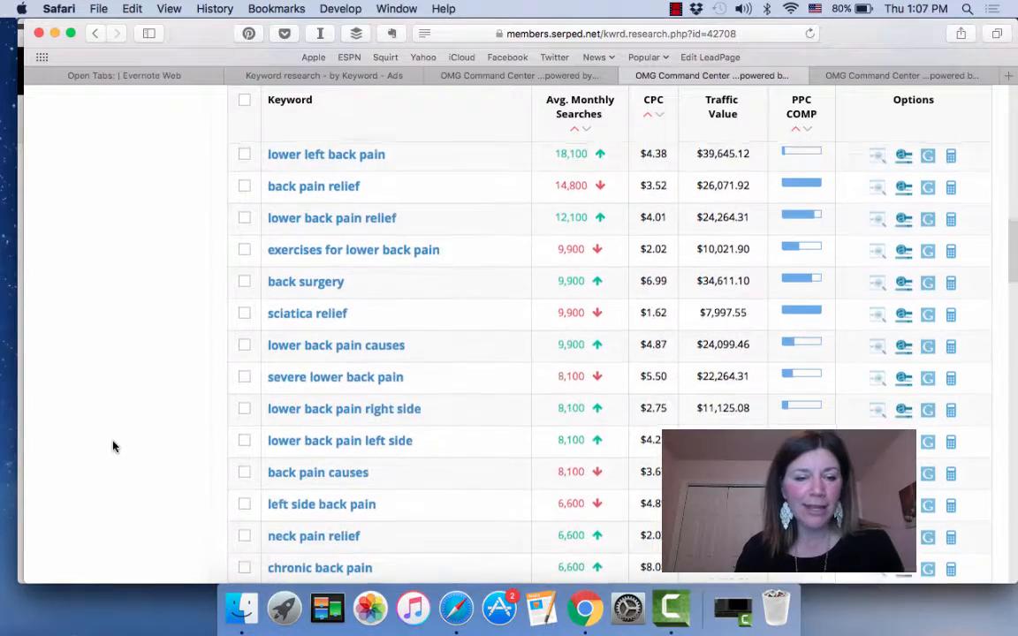
{"action": "scroll", "coordinate": [113, 446], "scroll_direction": "down", "scroll_amount": 10}
{"action": "scroll", "coordinate": [113, 446], "scroll_direction": "down", "scroll_amount": 10}
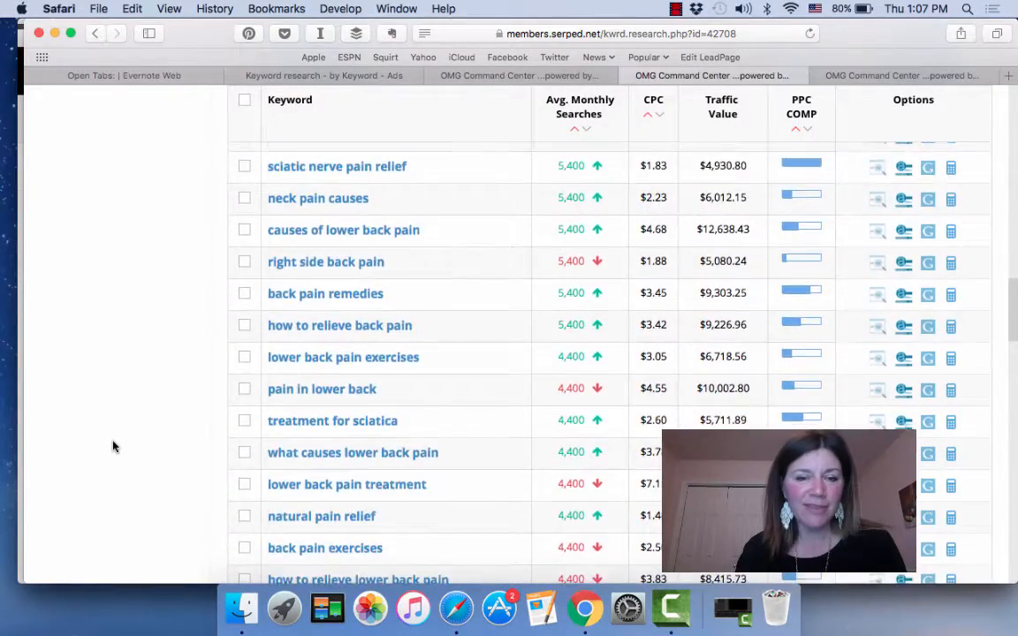
{"action": "scroll", "coordinate": [113, 447], "scroll_direction": "down", "scroll_amount": 5}
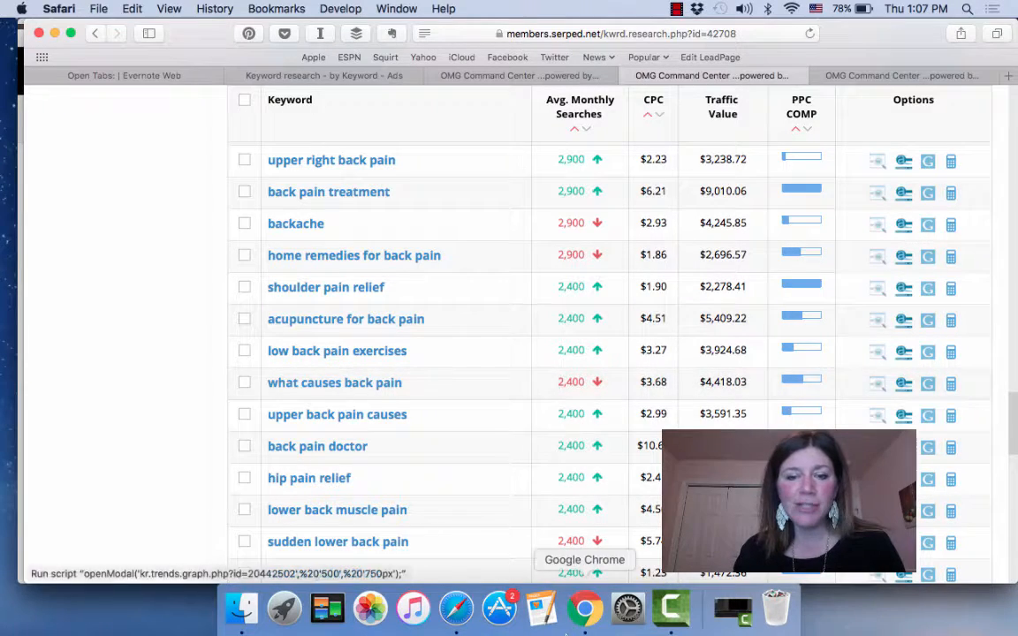
Step: Switch to Chrome and check the related searches for "heal car injury pain naturally" at the end of the Google results
{"action": "left_click", "coordinate": [586, 610]}
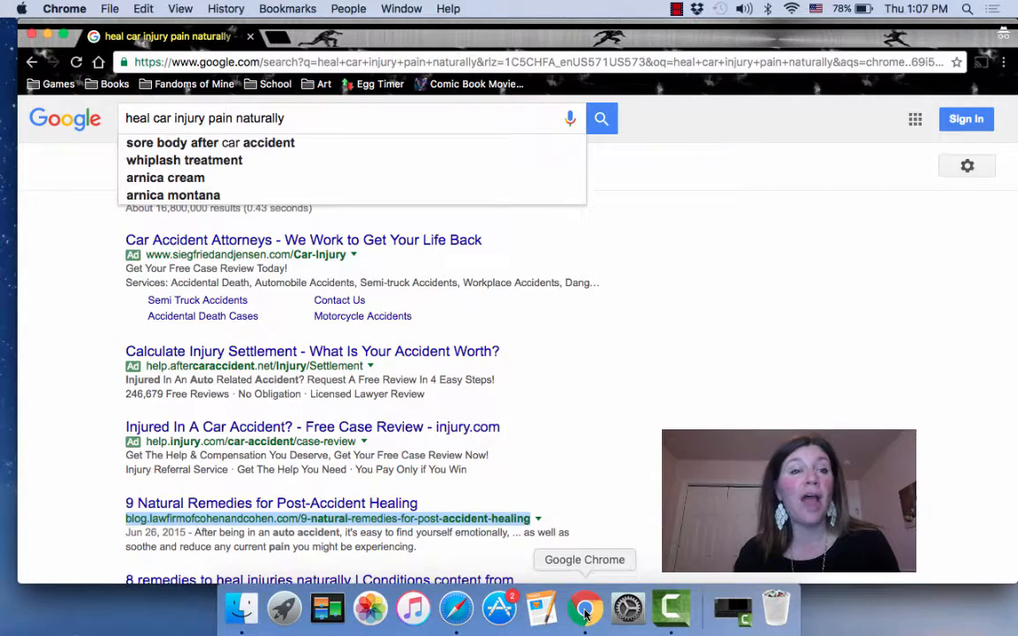
{"action": "left_click", "coordinate": [107, 7]}
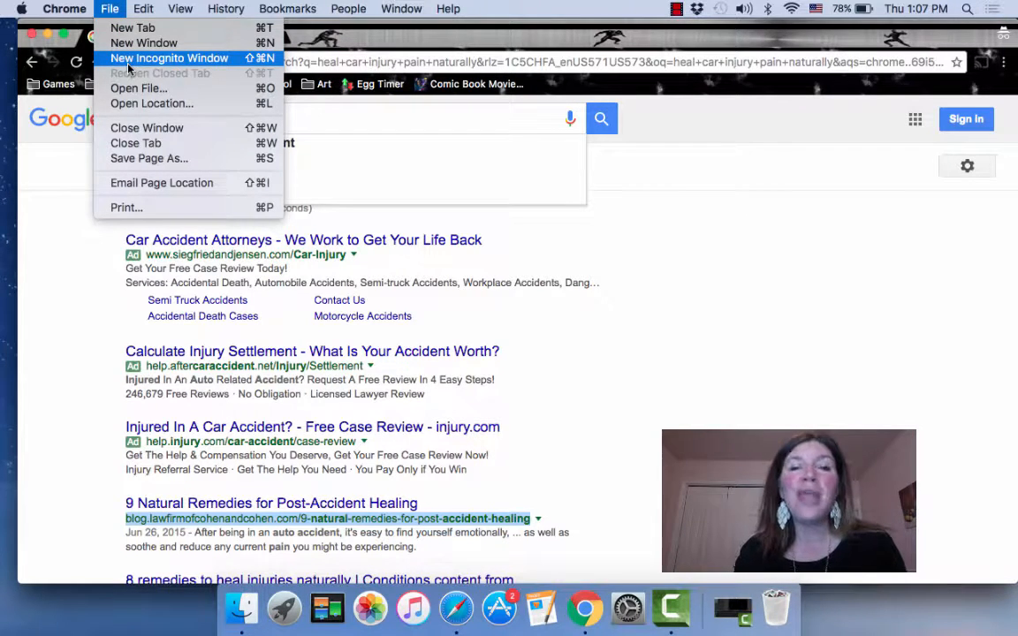
{"action": "left_click", "coordinate": [28, 208]}
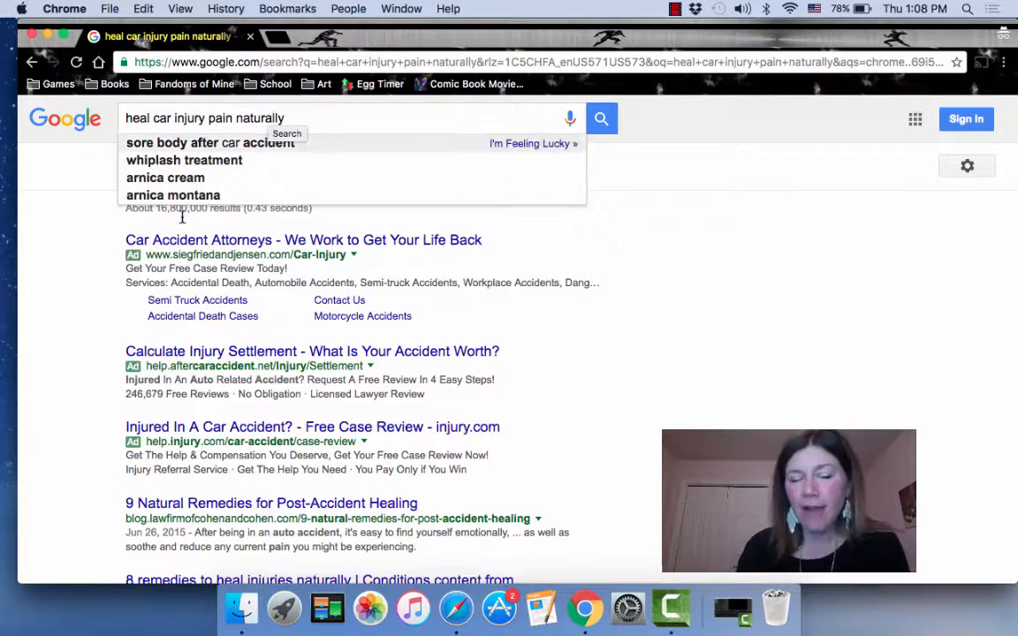
{"action": "scroll", "coordinate": [87, 439], "scroll_direction": "down", "scroll_amount": 10}
{"action": "scroll", "coordinate": [88, 439], "scroll_direction": "down", "scroll_amount": 5}
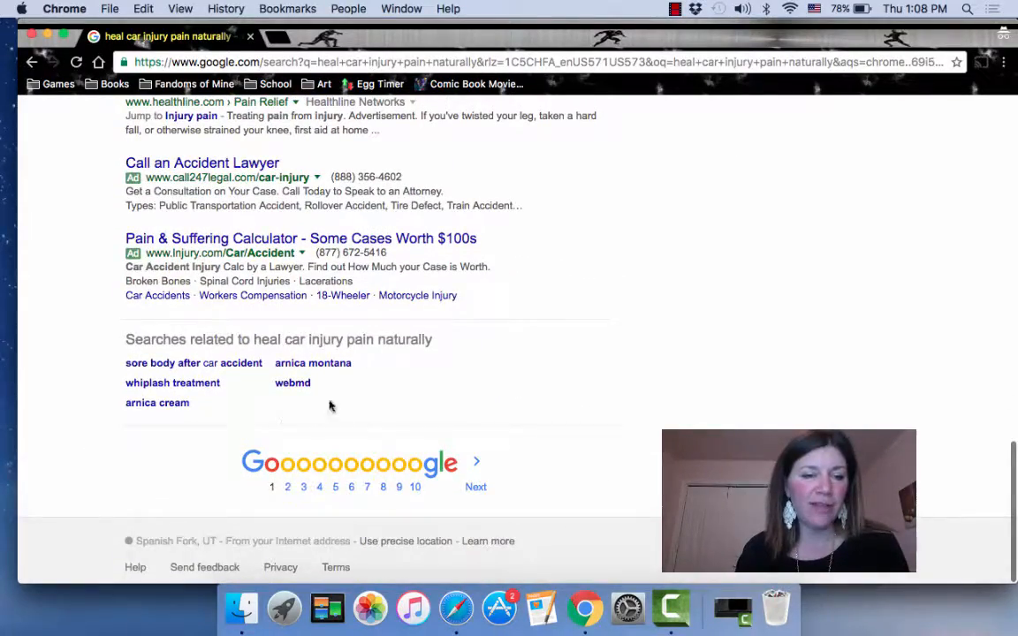
{"action": "scroll", "coordinate": [48, 299], "scroll_direction": "up", "scroll_amount": 15}
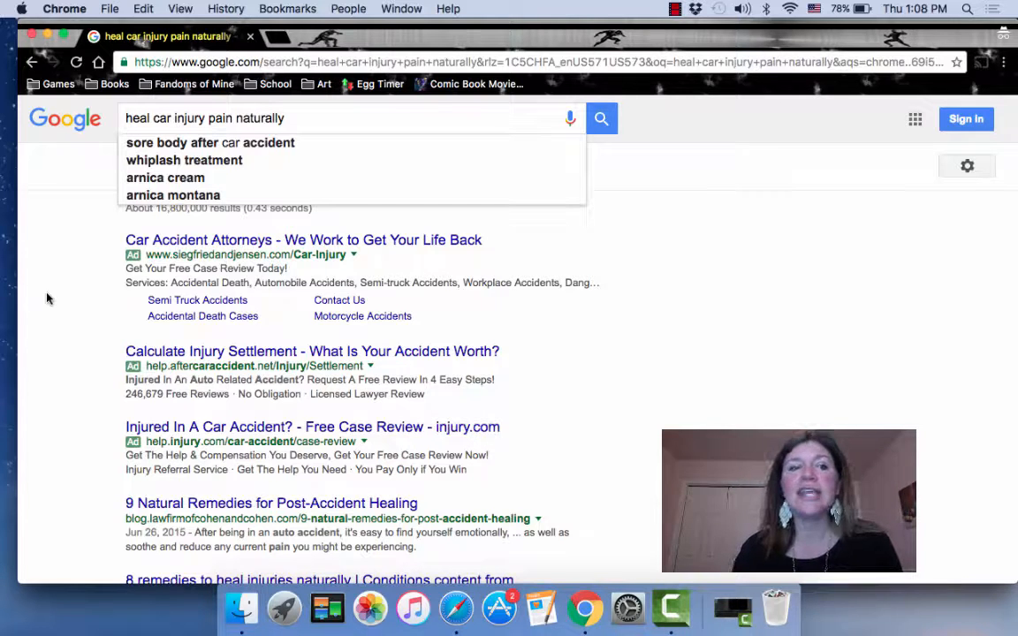
Step: Rerun the Google search for "heal car injury pain naturally" and review the ads and organic listings
{"action": "left_click", "coordinate": [346, 113]}
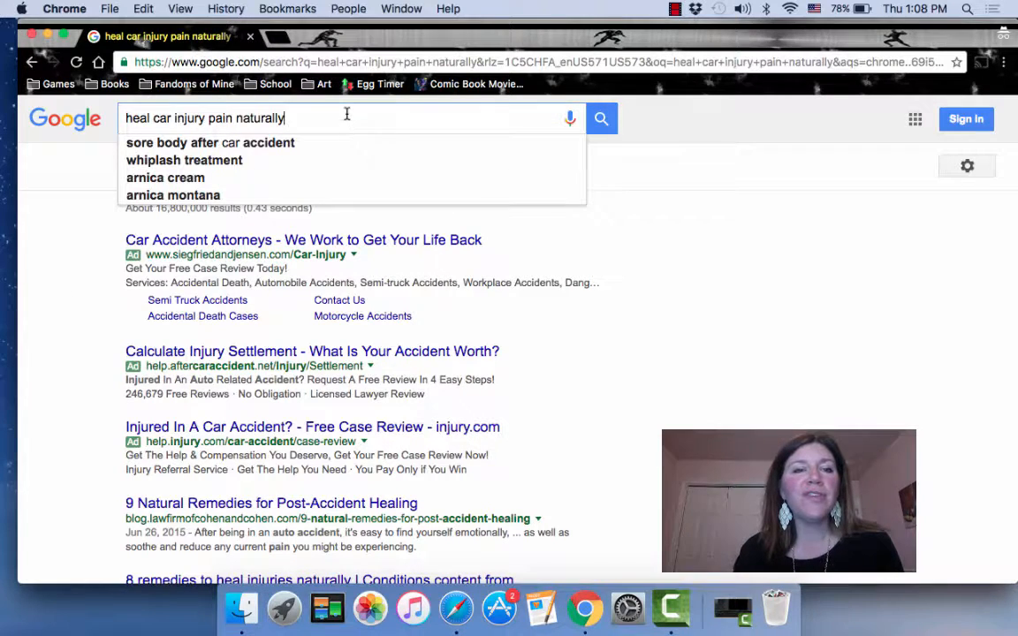
{"action": "left_click", "coordinate": [605, 120]}
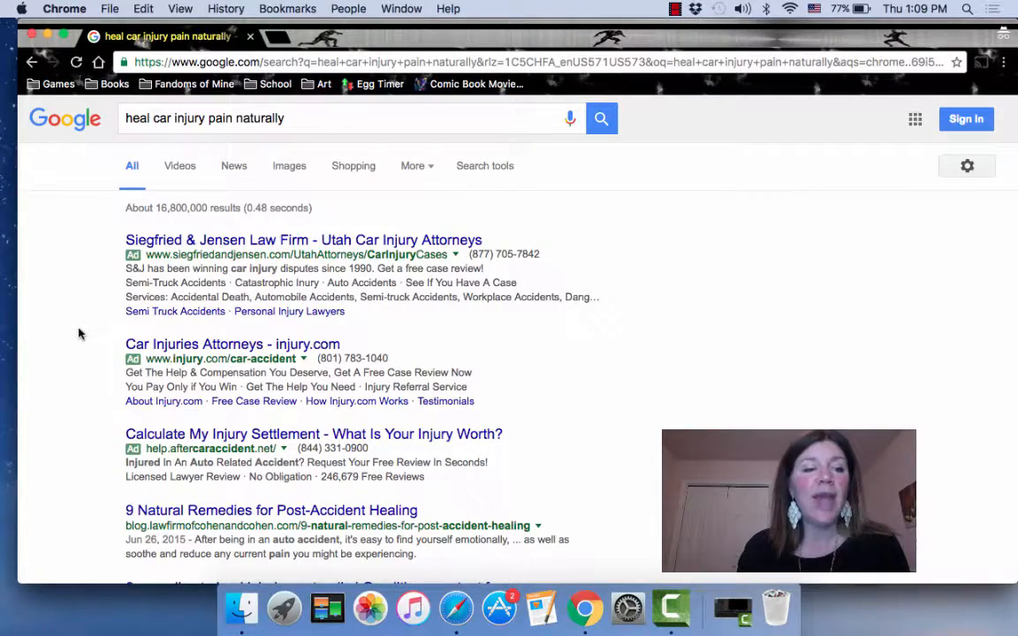
{"action": "scroll", "coordinate": [79, 334], "scroll_direction": "down", "scroll_amount": 5}
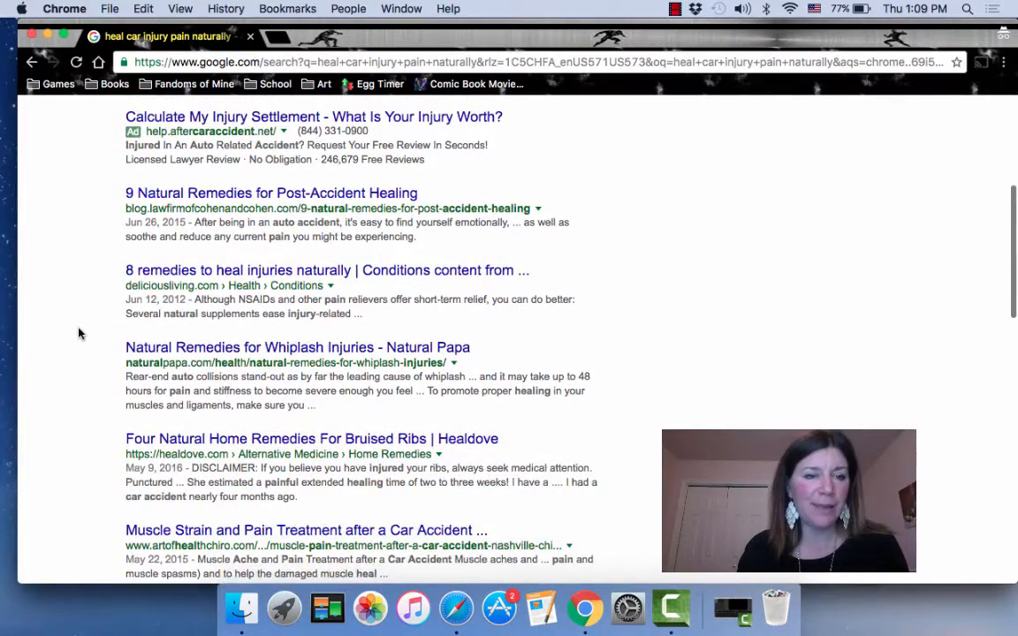
{"action": "scroll", "coordinate": [78, 334], "scroll_direction": "down", "scroll_amount": 2}
{"action": "scroll", "coordinate": [79, 334], "scroll_direction": "up", "scroll_amount": 4}
{"action": "scroll", "coordinate": [78, 333], "scroll_direction": "up", "scroll_amount": 2}
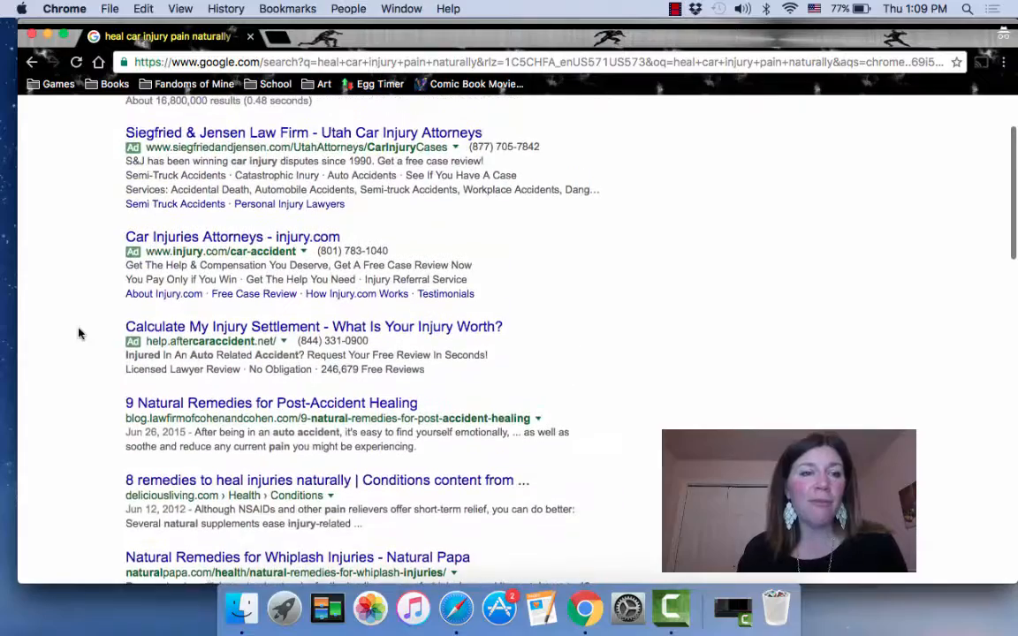
{"action": "scroll", "coordinate": [53, 295], "scroll_direction": "up", "scroll_amount": 3}
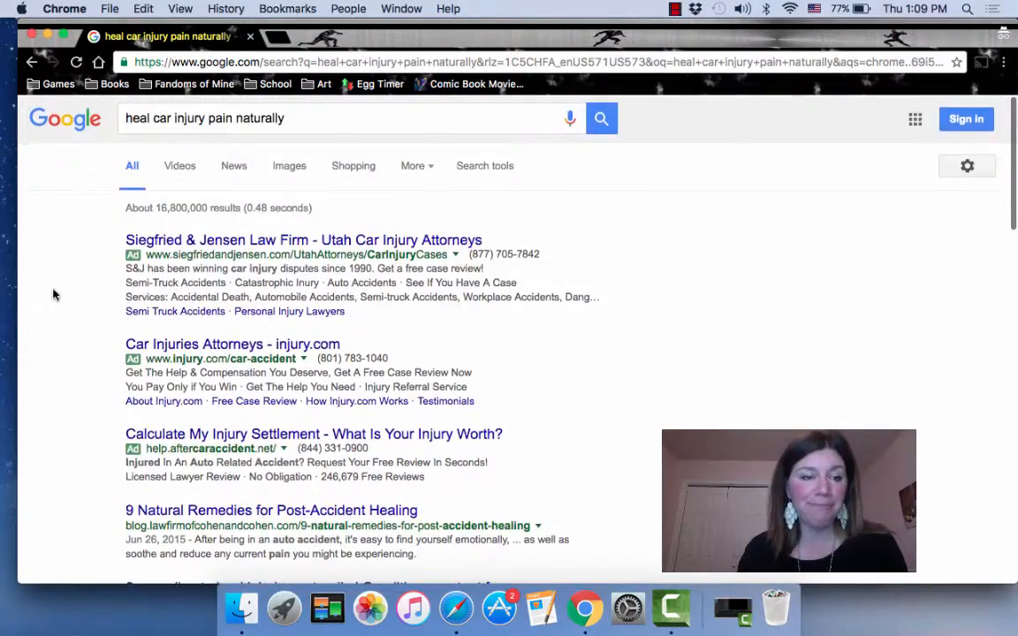
{"action": "scroll", "coordinate": [53, 294], "scroll_direction": "down", "scroll_amount": 5}
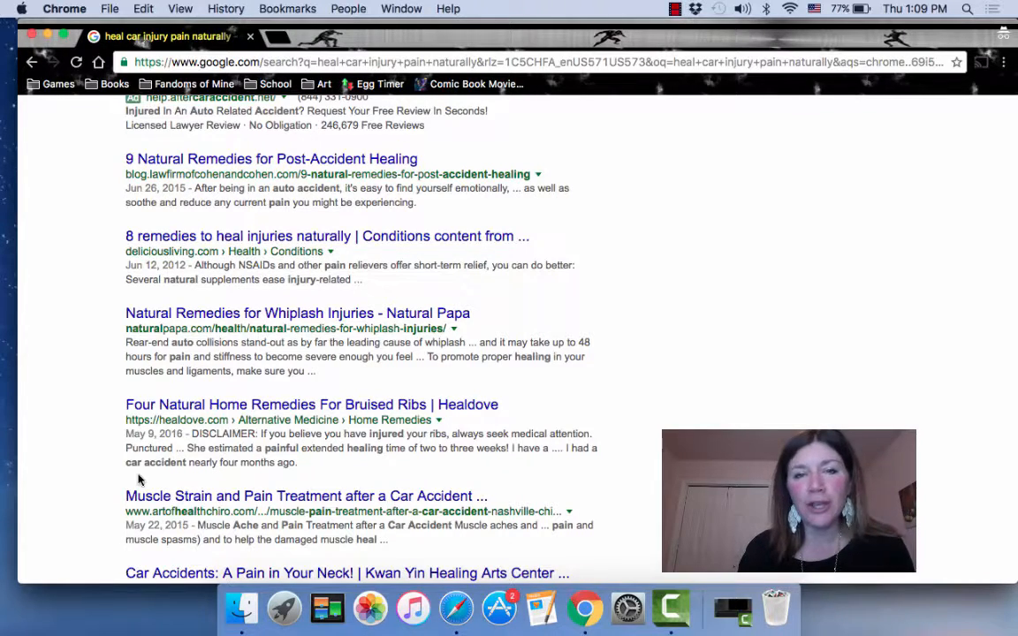
{"action": "scroll", "coordinate": [83, 468], "scroll_direction": "down", "scroll_amount": 1}
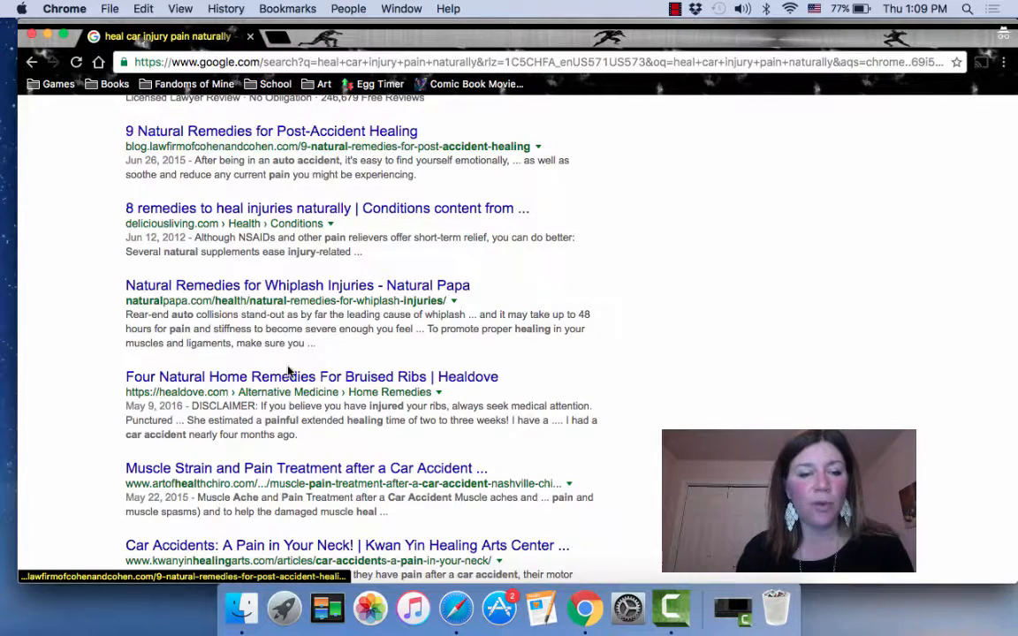
Step: Switch to Safari and view the Competition Analyzer's top-listing metrics for "heal car injury pain naturally"
{"action": "left_click", "coordinate": [461, 604]}
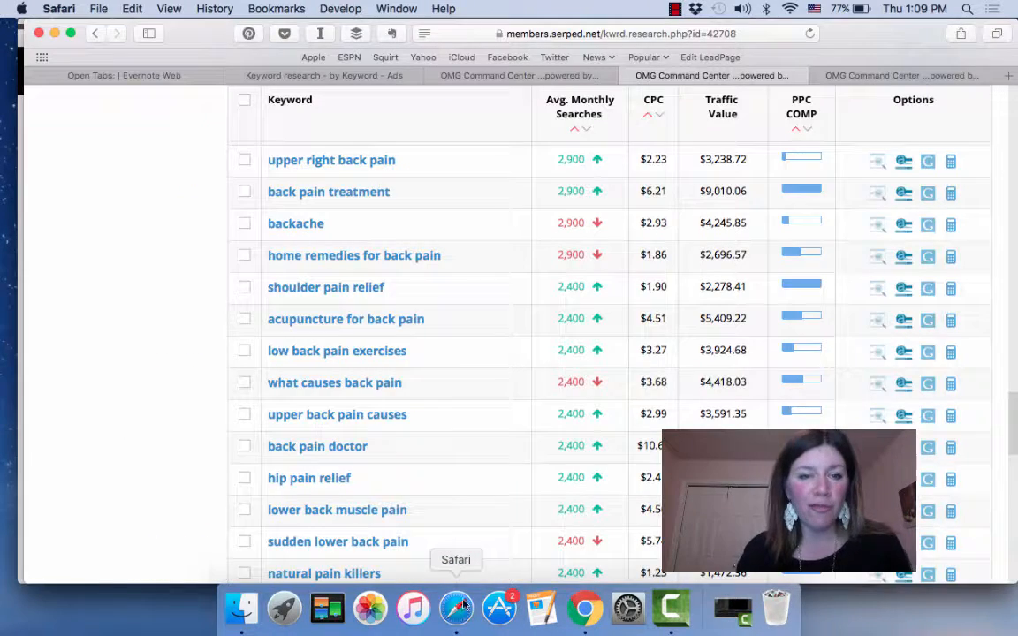
{"action": "left_click", "coordinate": [506, 80]}
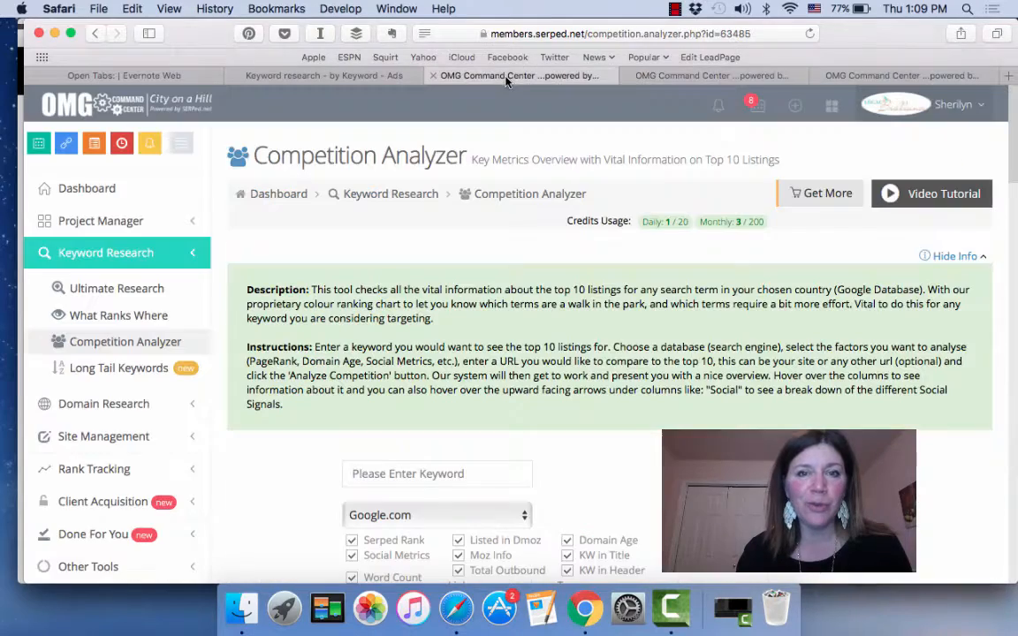
{"action": "scroll", "coordinate": [562, 349], "scroll_direction": "down", "scroll_amount": 5}
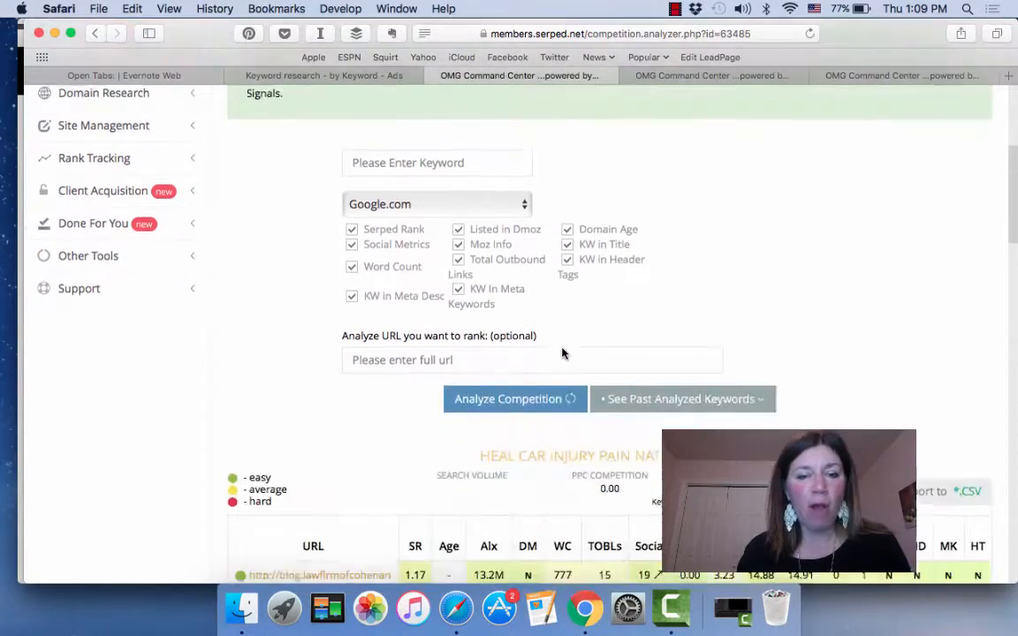
{"action": "scroll", "coordinate": [562, 354], "scroll_direction": "down", "scroll_amount": 6}
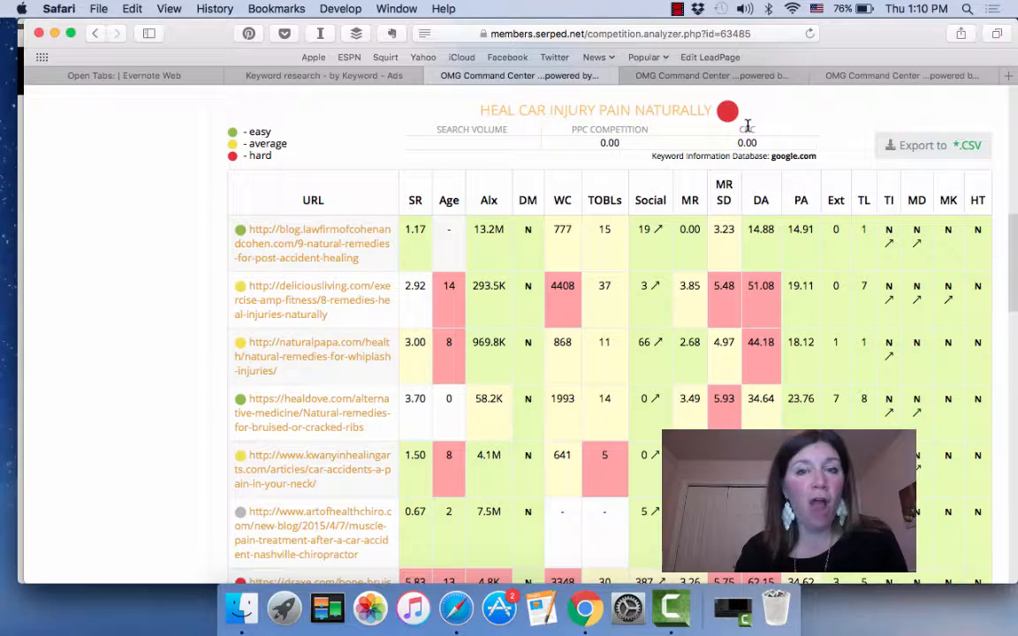
Step: Switch back to Chrome and search Google for "heal car injury pain naturally utah"
{"action": "left_click", "coordinate": [584, 616]}
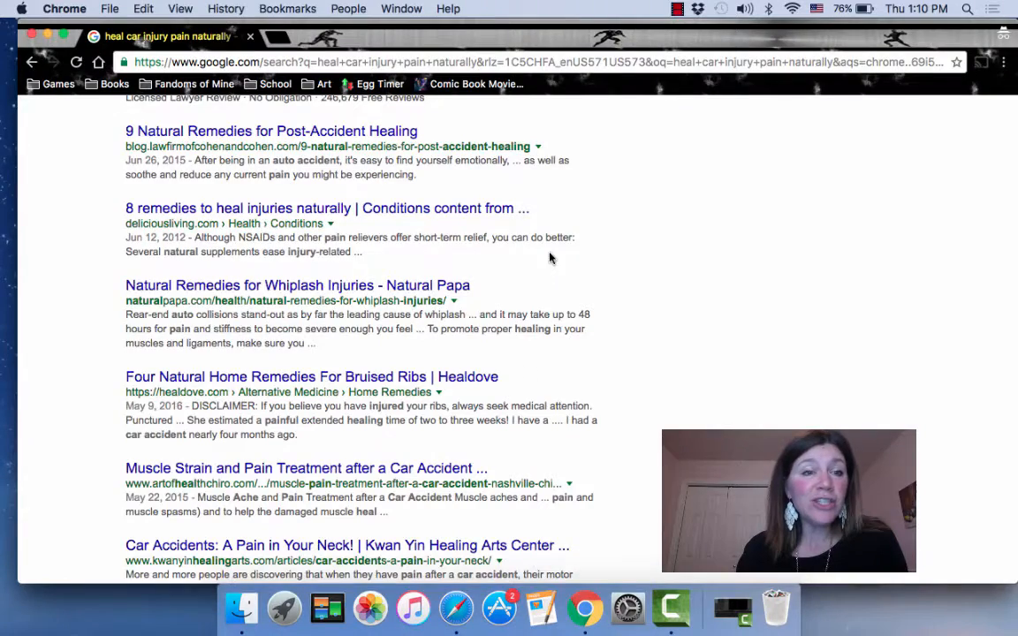
{"action": "scroll", "coordinate": [549, 258], "scroll_direction": "up", "scroll_amount": 5}
{"action": "left_click", "coordinate": [338, 122]}
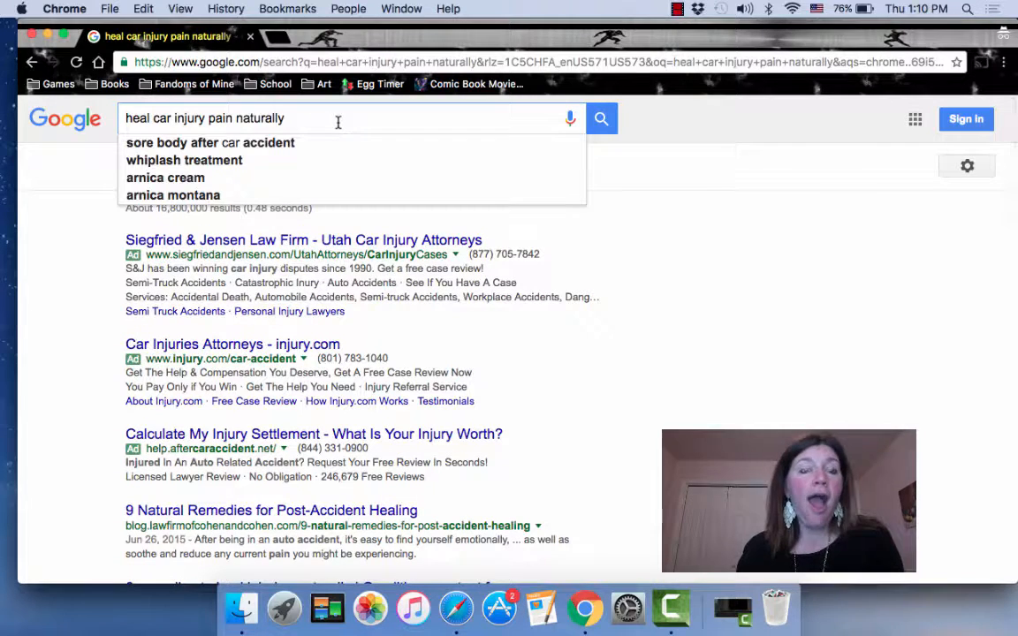
{"action": "key", "text": "Escape"}
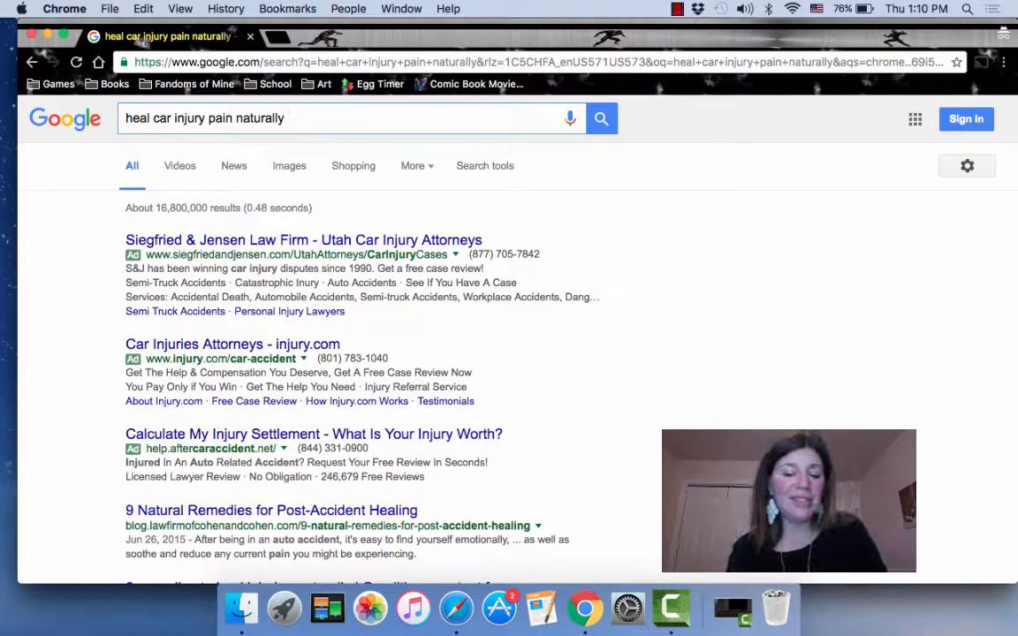
{"action": "type", "text": "utah"}
{"action": "key", "text": "Return"}
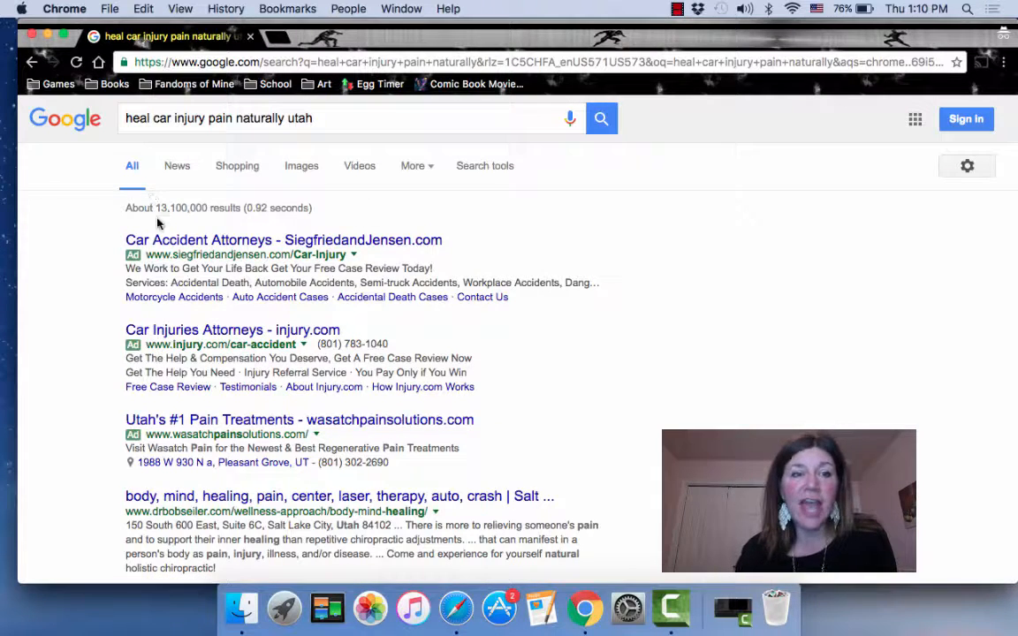
Step: Replace "utah" with "provo" in the Google search and review the local results
{"action": "left_click", "coordinate": [401, 122]}
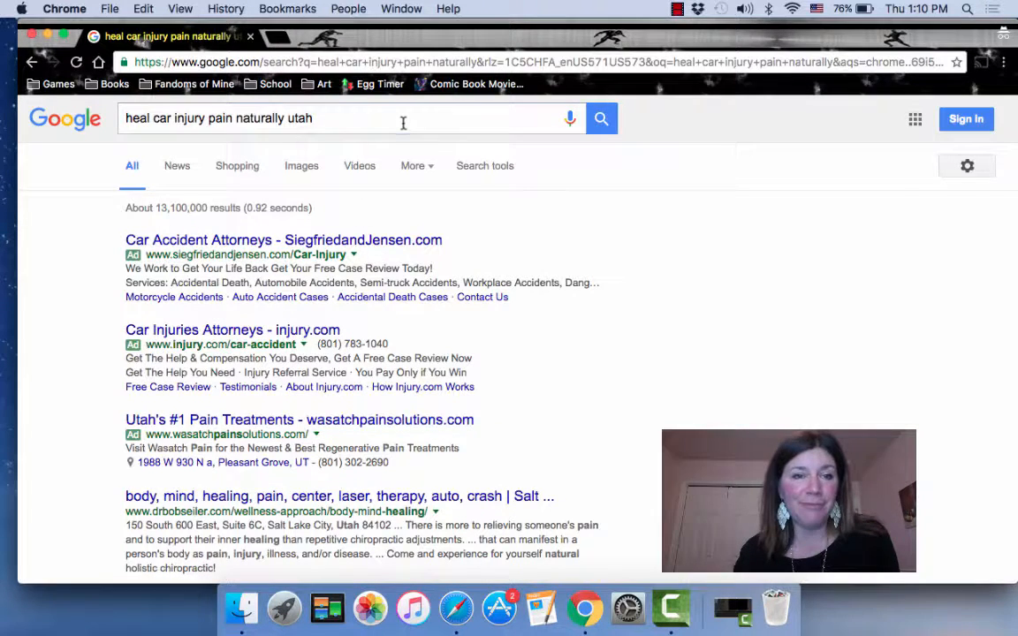
{"action": "key", "text": "BackSpace"}
{"action": "key", "text": "BackSpace"}
{"action": "key", "text": "BackSpace"}
{"action": "key", "text": "BackSpace"}
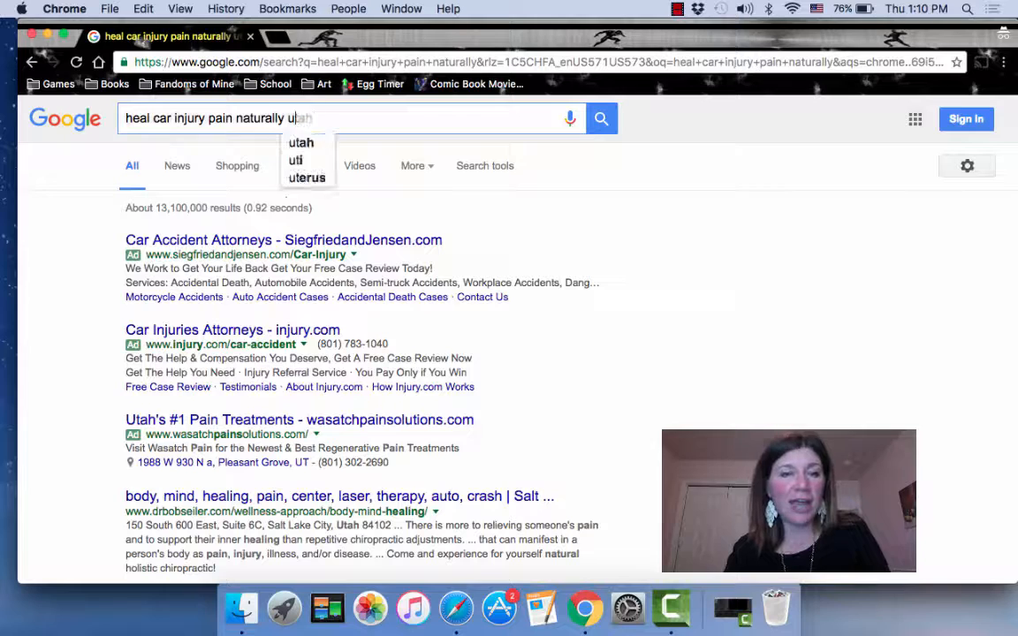
{"action": "type", "text": "provo"}
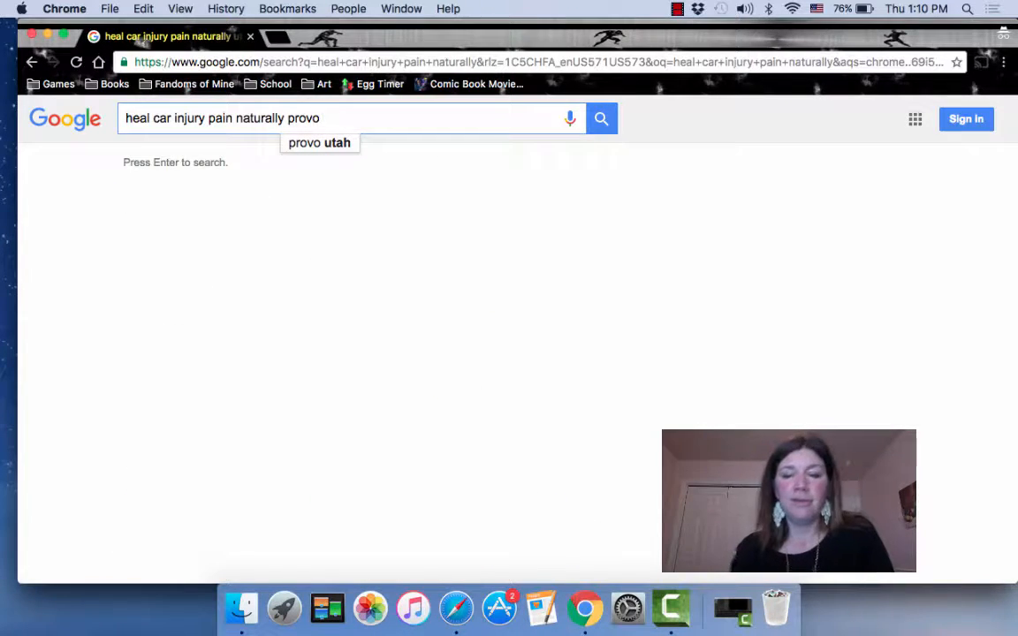
{"action": "key", "text": "Return"}
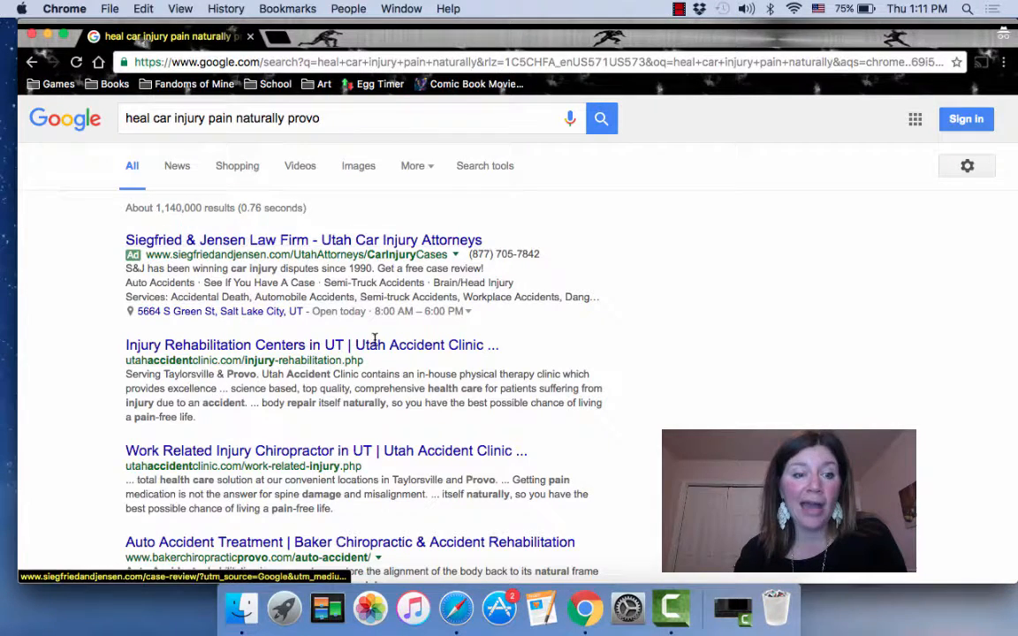
{"action": "scroll", "coordinate": [433, 403], "scroll_direction": "down", "scroll_amount": 4}
{"action": "scroll", "coordinate": [434, 403], "scroll_direction": "up", "scroll_amount": 4}
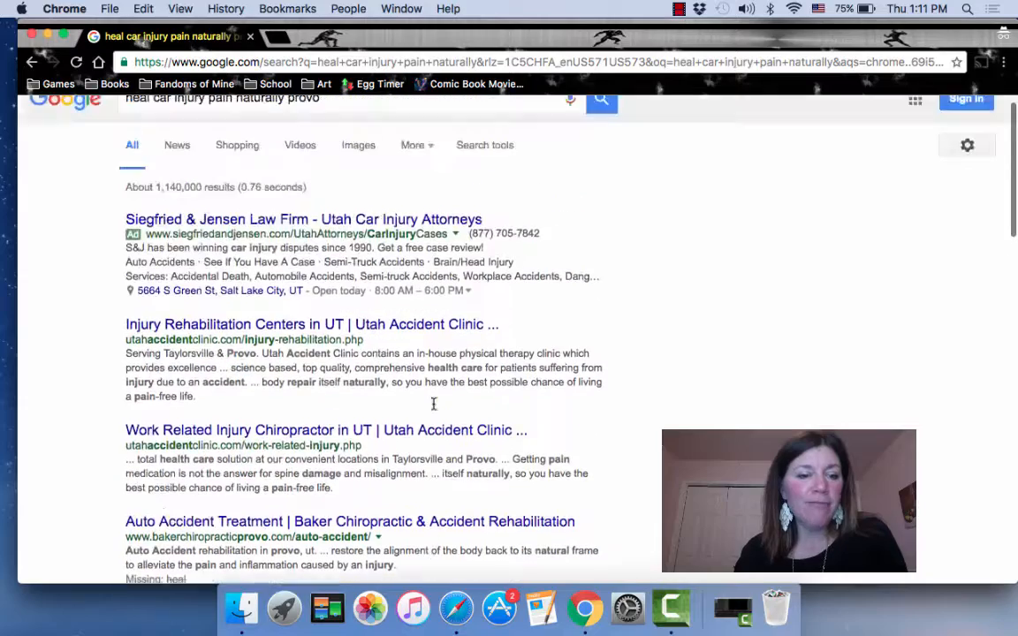
Step: Return to Safari and review the Competition Analyzer's input form and the results table for the analyzed keyword
{"action": "left_click", "coordinate": [457, 610]}
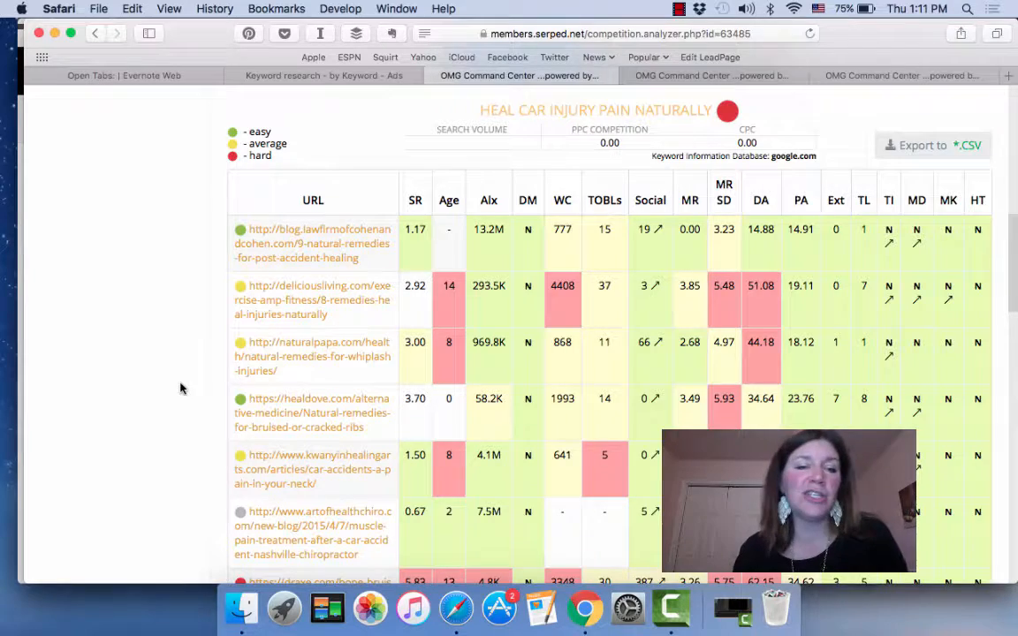
{"action": "scroll", "coordinate": [173, 357], "scroll_direction": "up", "scroll_amount": 10}
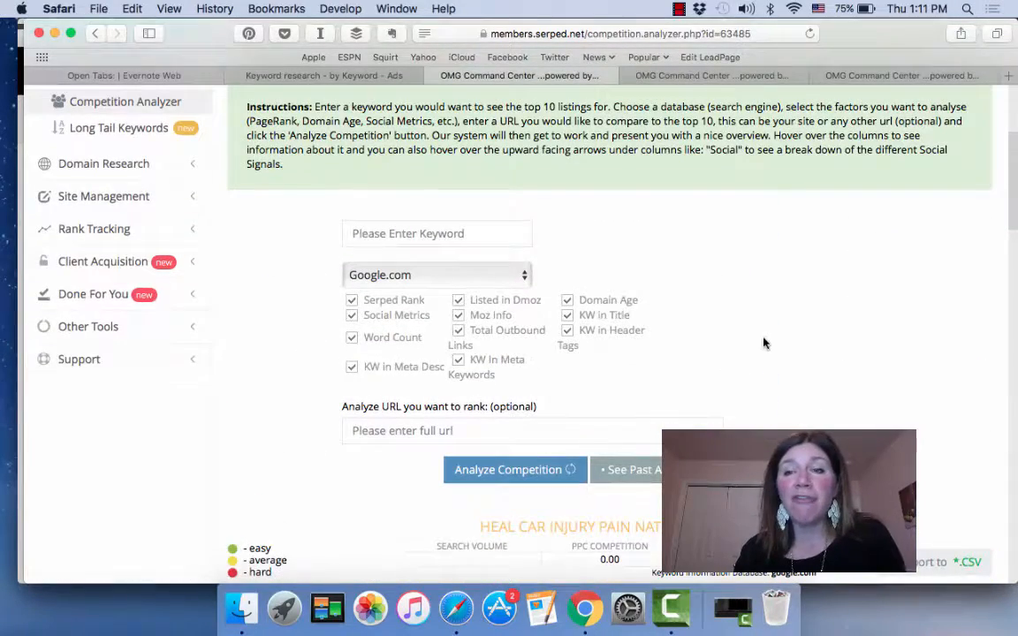
{"action": "scroll", "coordinate": [751, 300], "scroll_direction": "down", "scroll_amount": 7}
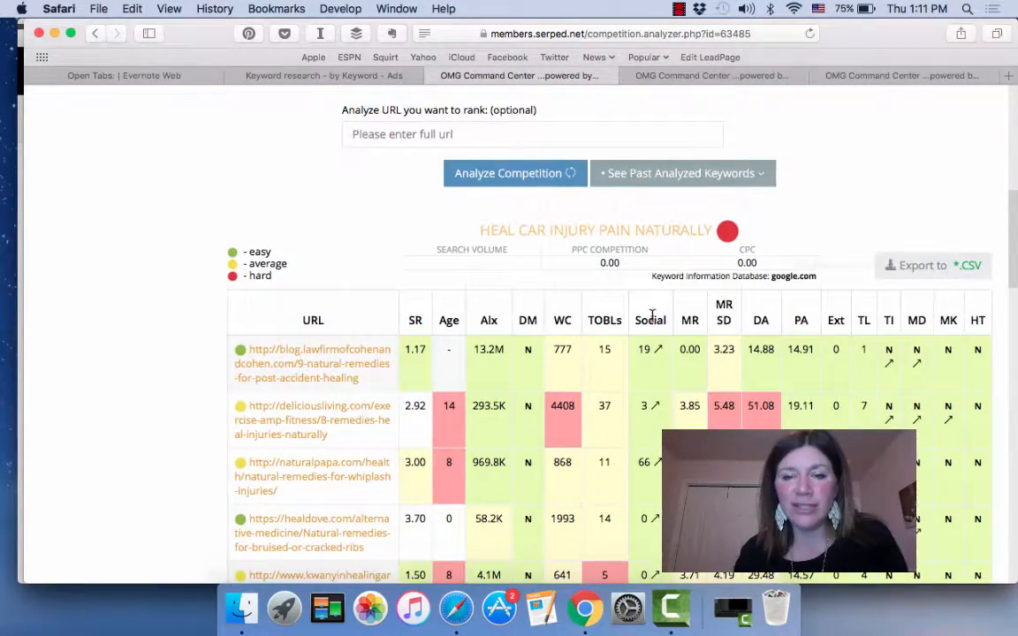
Step: Review the ranking-difficulty metrics of the remaining listings for "heal car injury pain naturally" in the Competition Analyzer
{"action": "scroll", "coordinate": [820, 424], "scroll_direction": "down", "scroll_amount": 2}
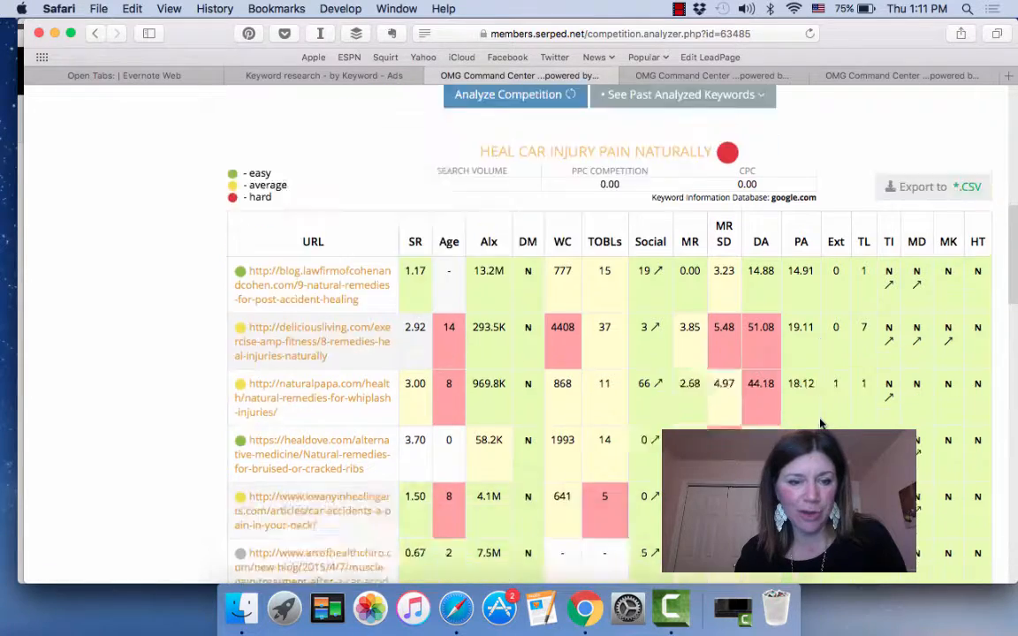
{"action": "scroll", "coordinate": [820, 425], "scroll_direction": "down", "scroll_amount": 5}
{"action": "scroll", "coordinate": [839, 371], "scroll_direction": "up", "scroll_amount": 1}
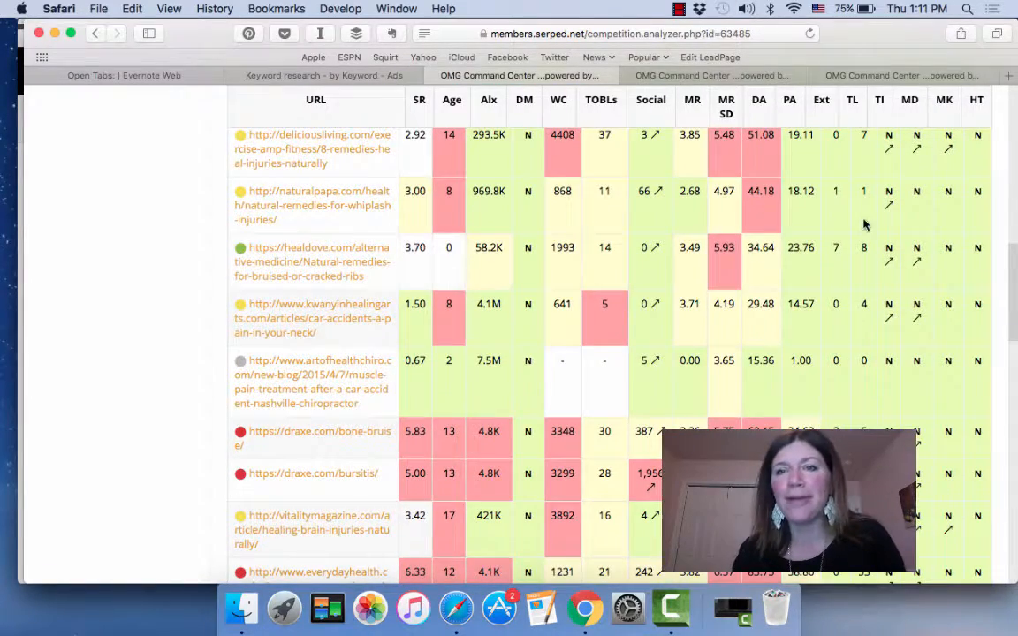
Step: Switch to the iSpionage keyword research page and browse the Google ads for "car accident pain" back to the start of the list
{"action": "left_click", "coordinate": [760, 77]}
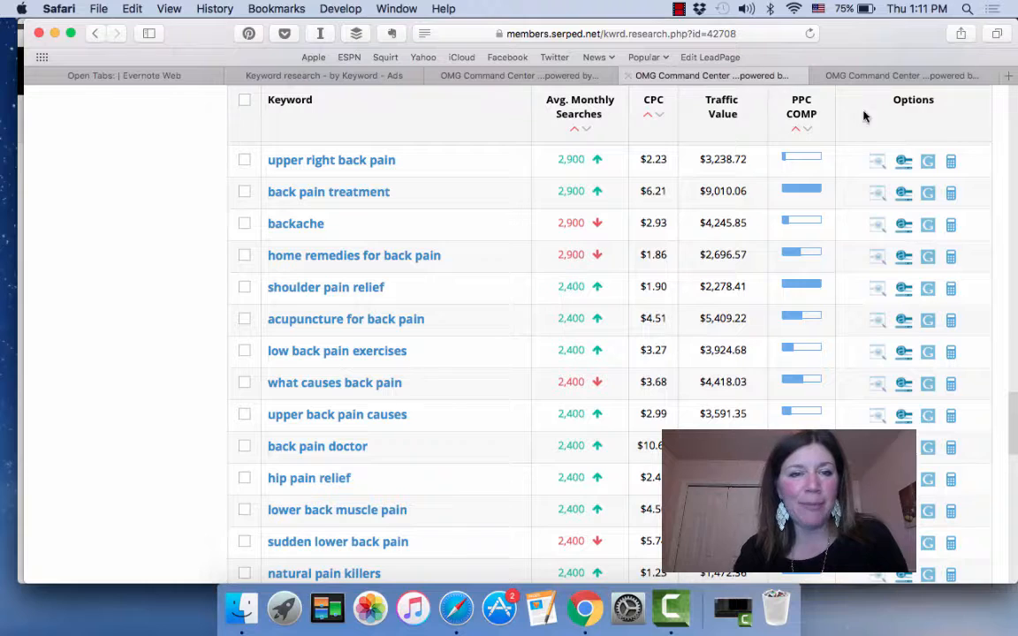
{"action": "left_click", "coordinate": [384, 76]}
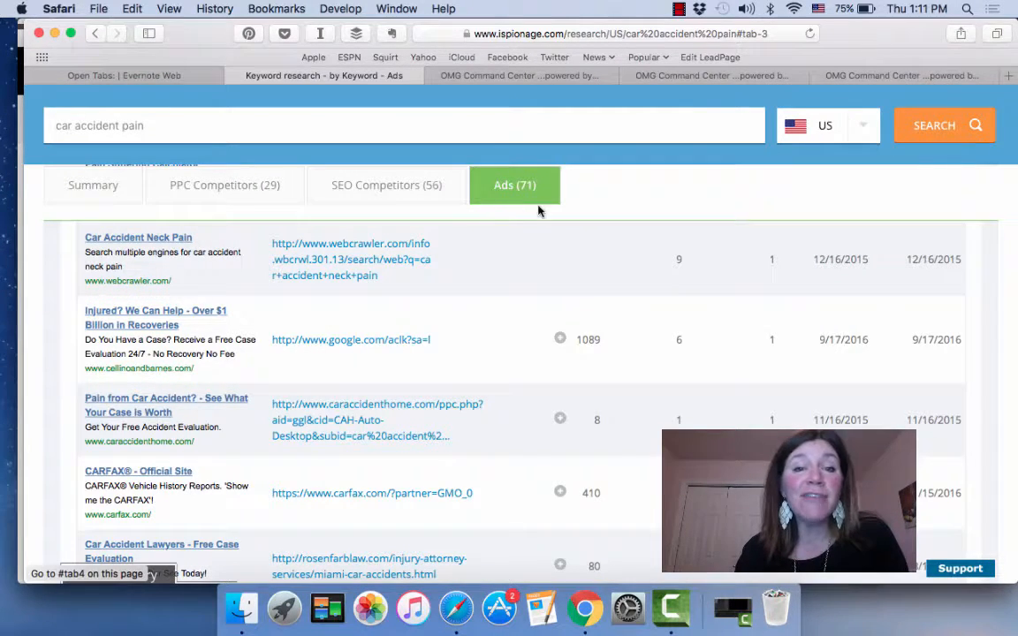
{"action": "scroll", "coordinate": [506, 267], "scroll_direction": "up", "scroll_amount": 15}
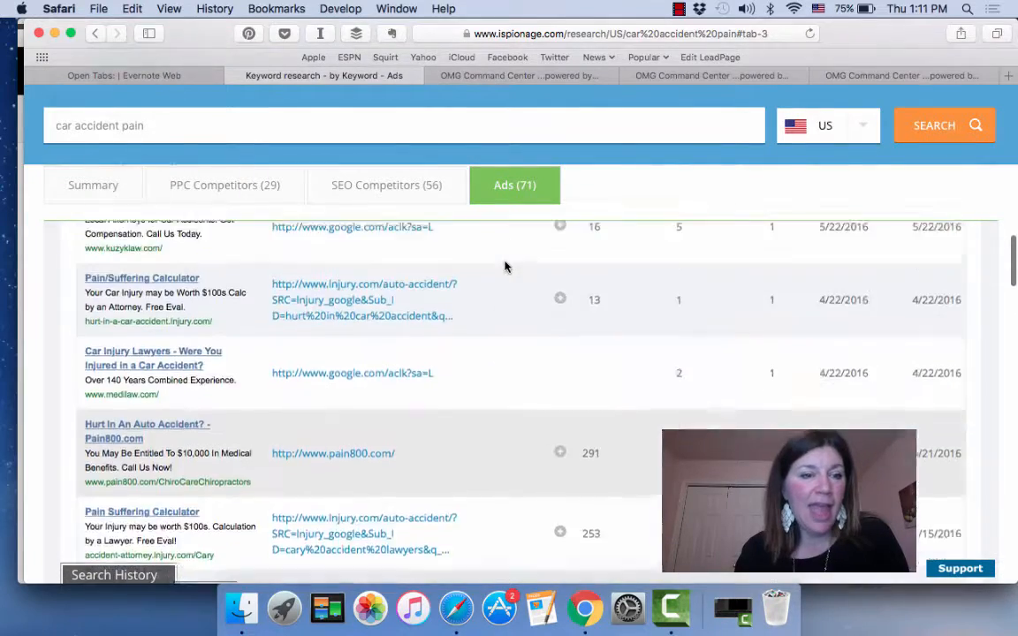
{"action": "scroll", "coordinate": [505, 267], "scroll_direction": "up", "scroll_amount": 3}
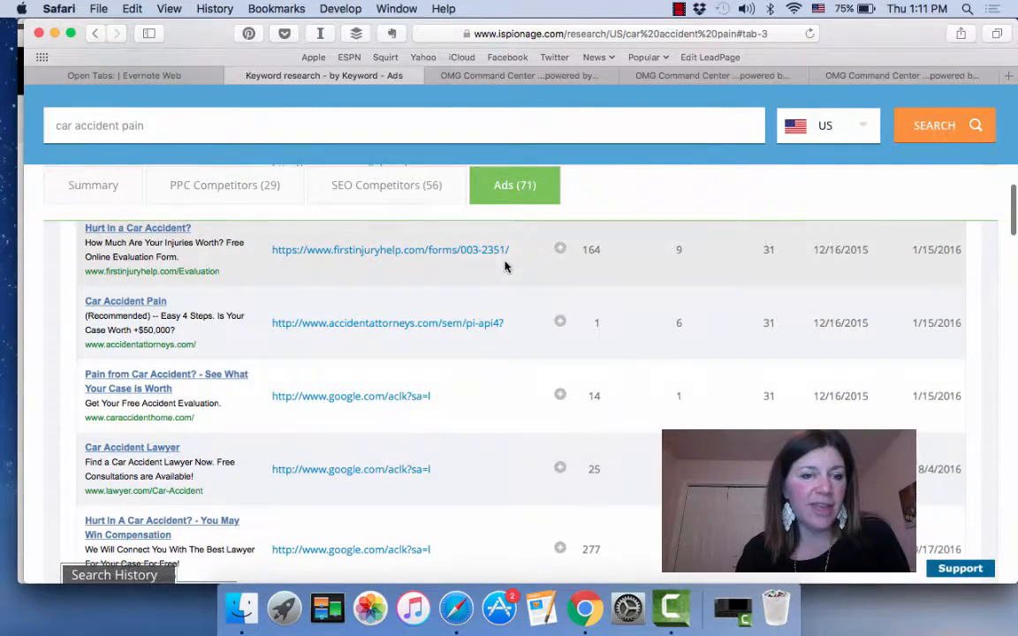
{"action": "scroll", "coordinate": [135, 241], "scroll_direction": "up", "scroll_amount": 1}
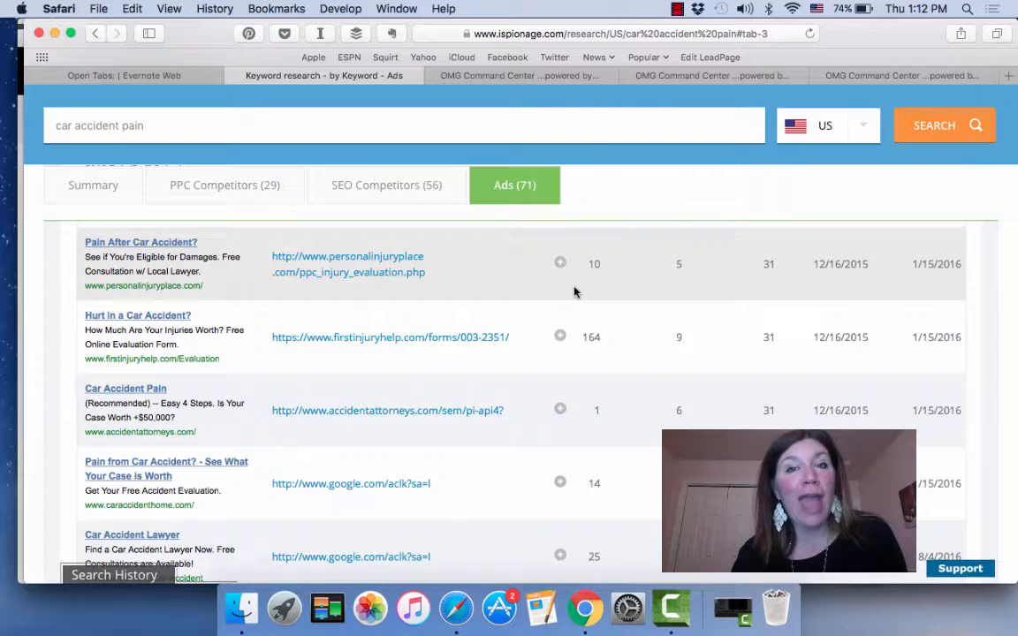
{"action": "scroll", "coordinate": [574, 291], "scroll_direction": "up", "scroll_amount": 5}
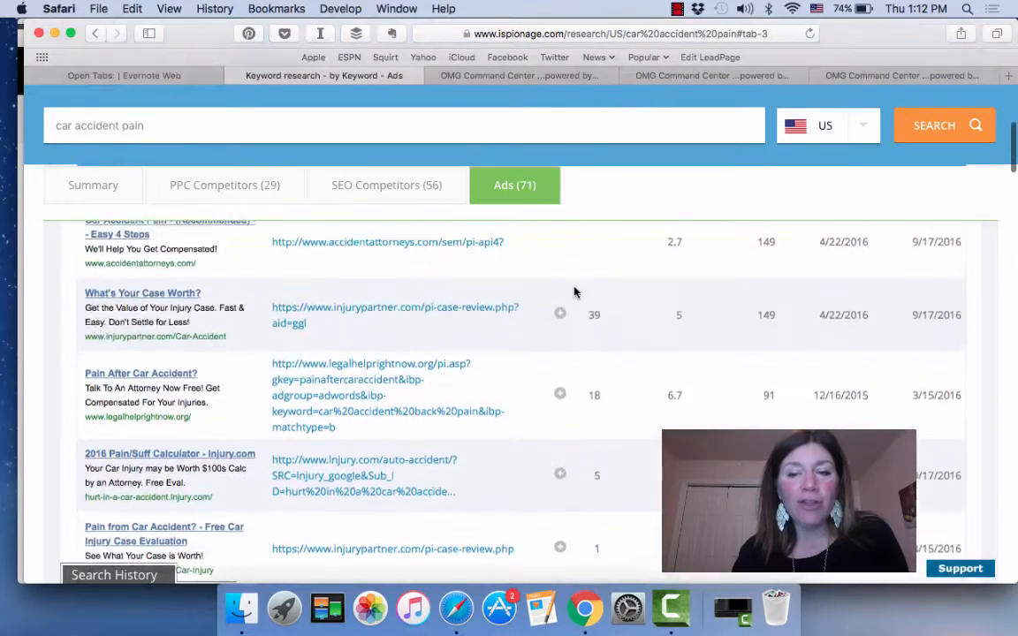
{"action": "scroll", "coordinate": [576, 291], "scroll_direction": "up", "scroll_amount": 3}
Step: Examine the average rank, days seen and dates of the longest-running Google ads for "car accident pain"
{"action": "scroll", "coordinate": [576, 291], "scroll_direction": "down", "scroll_amount": 3}
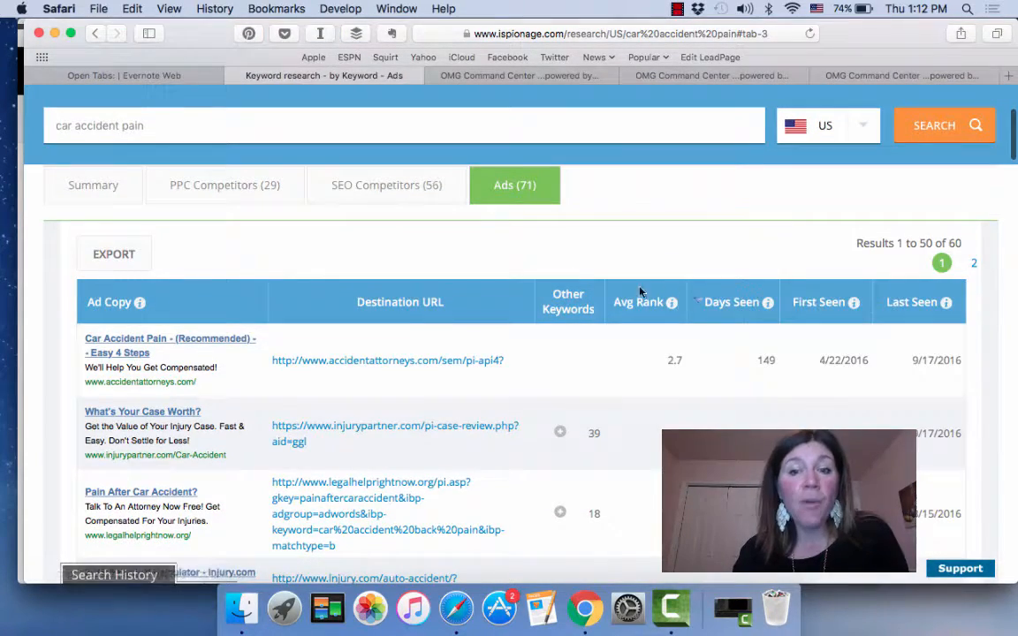
{"action": "scroll", "coordinate": [656, 331], "scroll_direction": "down", "scroll_amount": 1}
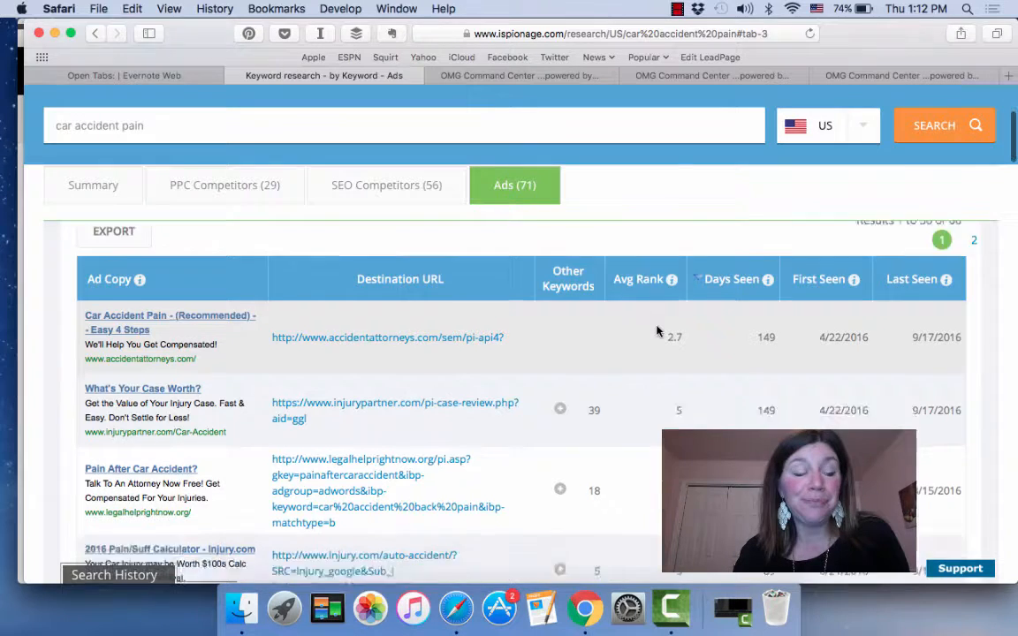
{"action": "scroll", "coordinate": [659, 332], "scroll_direction": "down", "scroll_amount": 3}
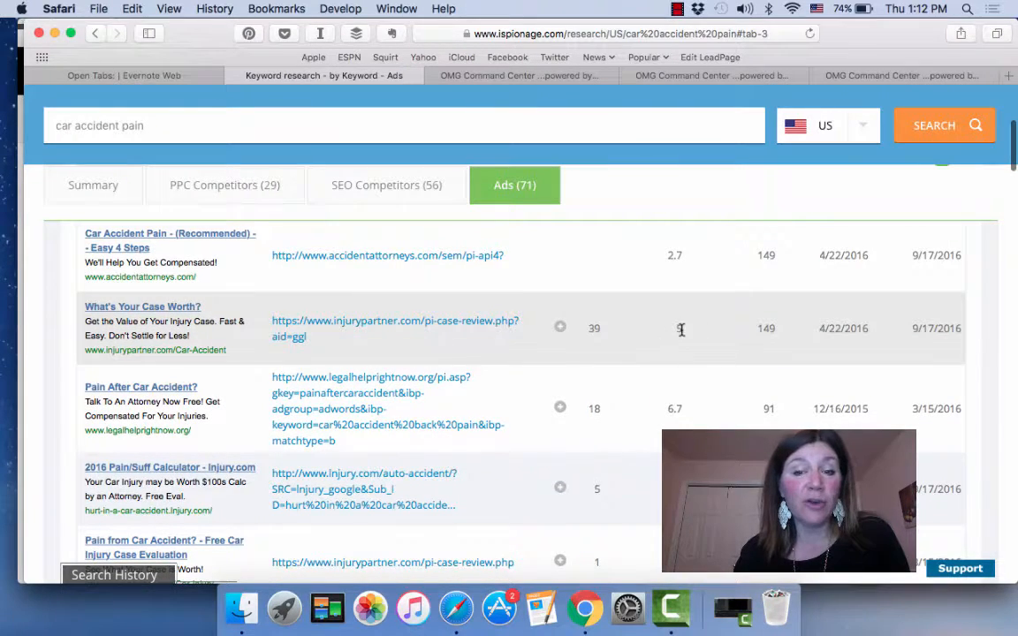
{"action": "scroll", "coordinate": [680, 419], "scroll_direction": "down", "scroll_amount": 7}
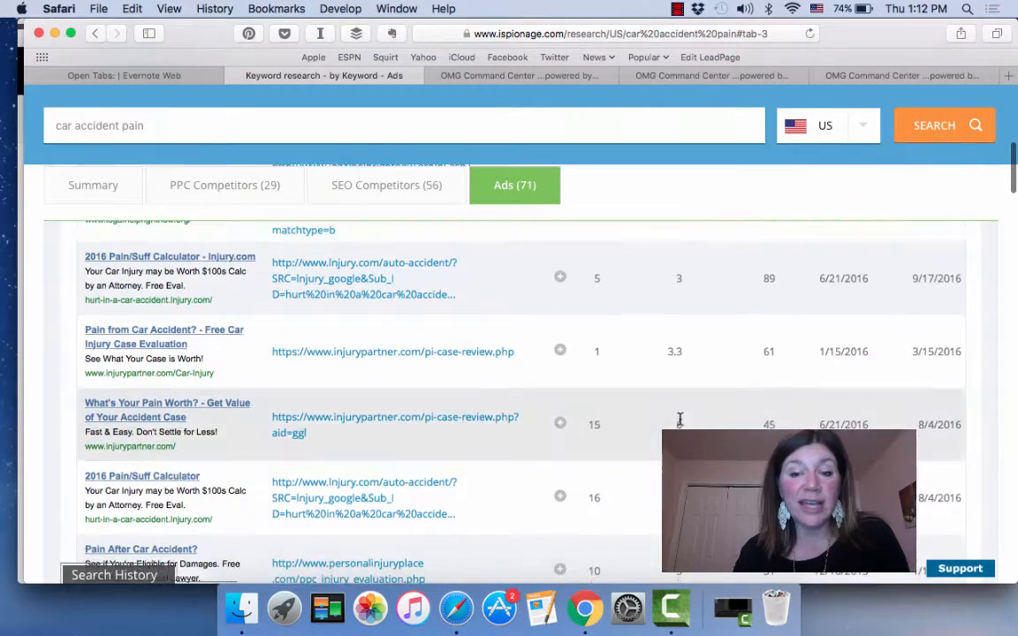
{"action": "scroll", "coordinate": [681, 419], "scroll_direction": "down", "scroll_amount": 6}
{"action": "scroll", "coordinate": [681, 423], "scroll_direction": "down", "scroll_amount": 3}
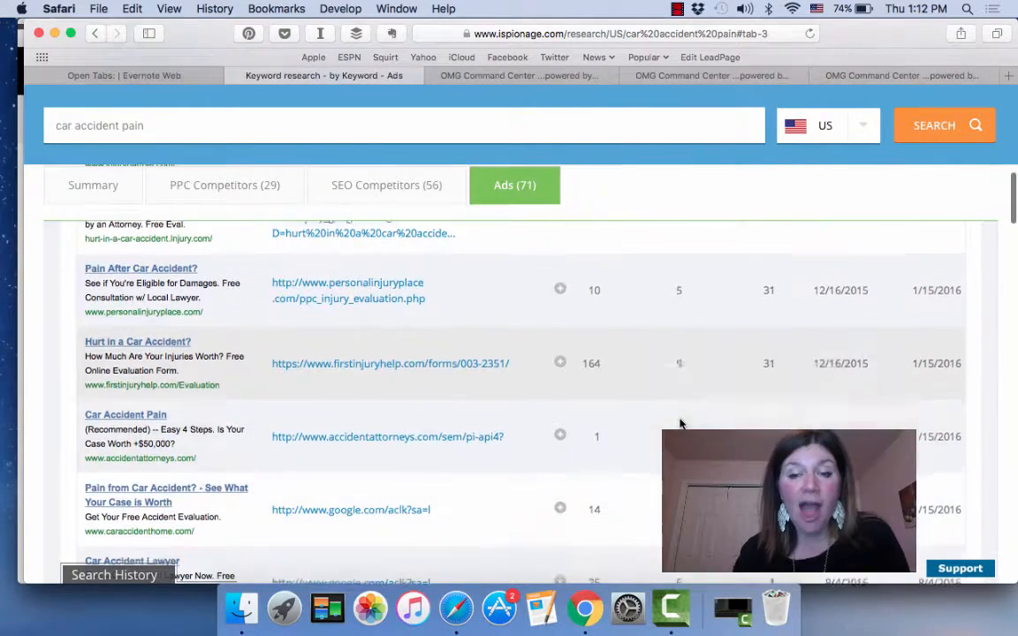
{"action": "scroll", "coordinate": [671, 411], "scroll_direction": "down", "scroll_amount": 2}
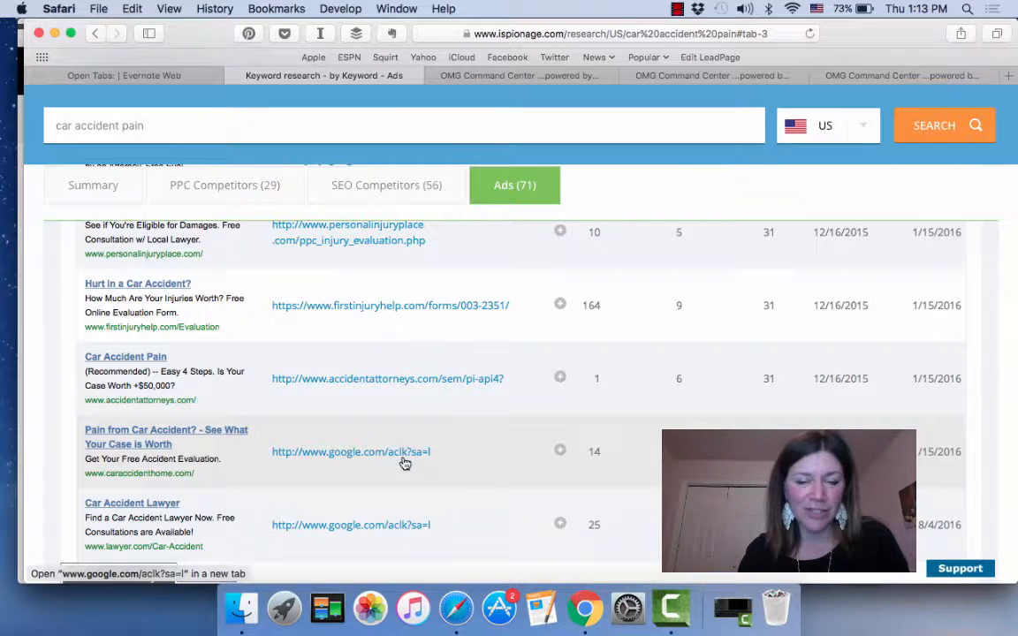
Step: Scan the ad copy and destination URLs through the whole first page of Google ads for "car accident pain"
{"action": "scroll", "coordinate": [404, 462], "scroll_direction": "up", "scroll_amount": 10}
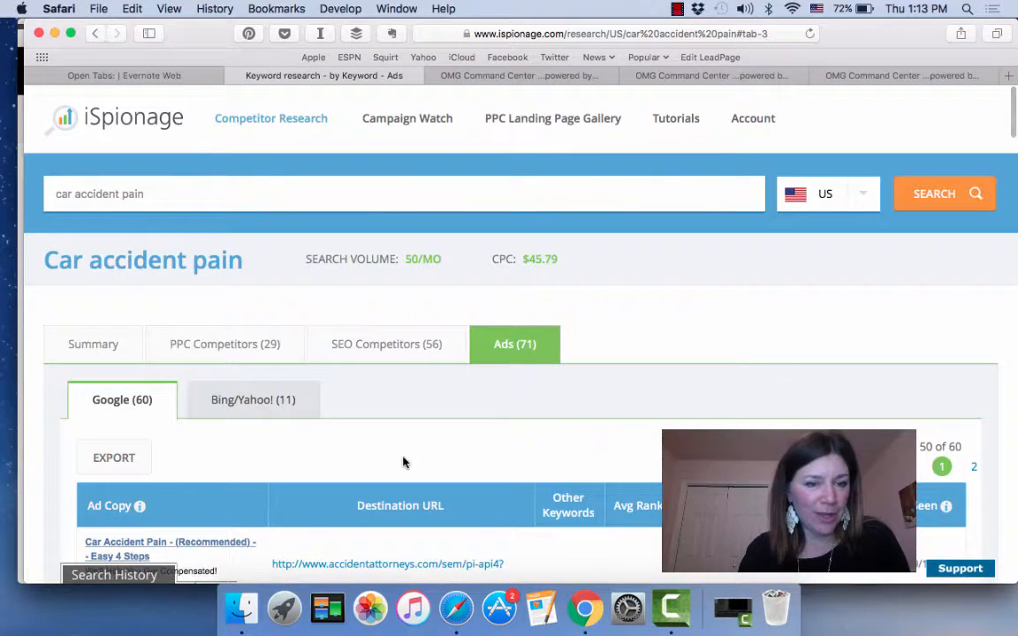
{"action": "scroll", "coordinate": [404, 462], "scroll_direction": "down", "scroll_amount": 10}
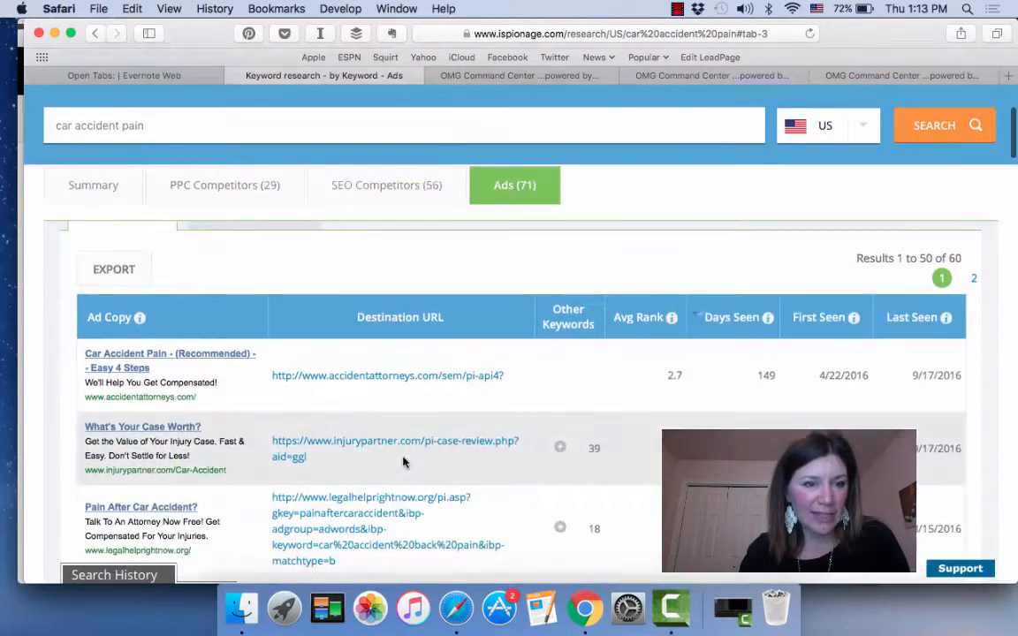
{"action": "scroll", "coordinate": [404, 462], "scroll_direction": "down", "scroll_amount": 15}
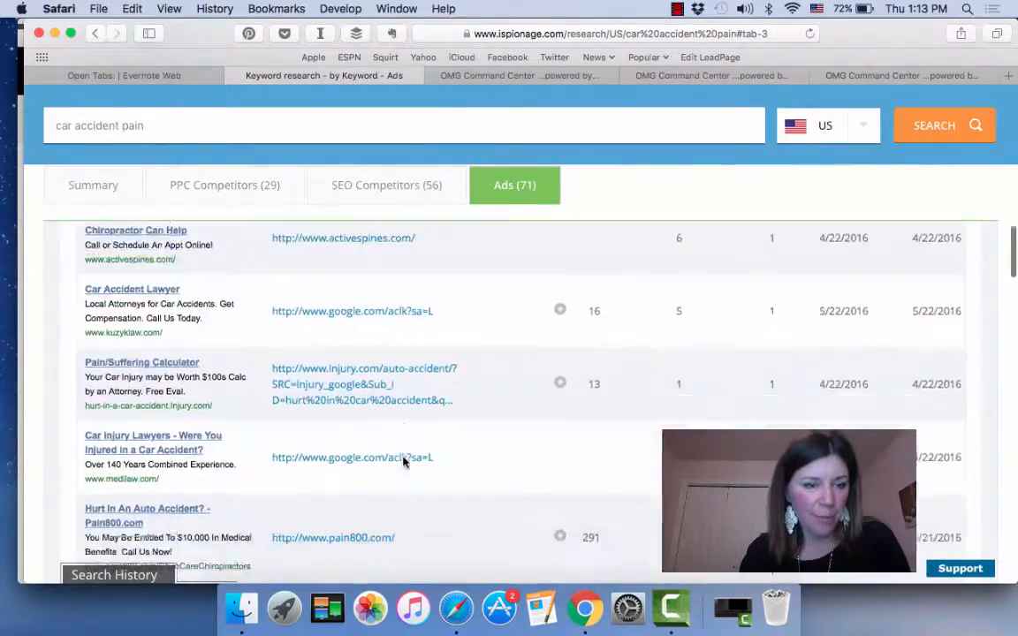
{"action": "scroll", "coordinate": [404, 462], "scroll_direction": "down", "scroll_amount": 15}
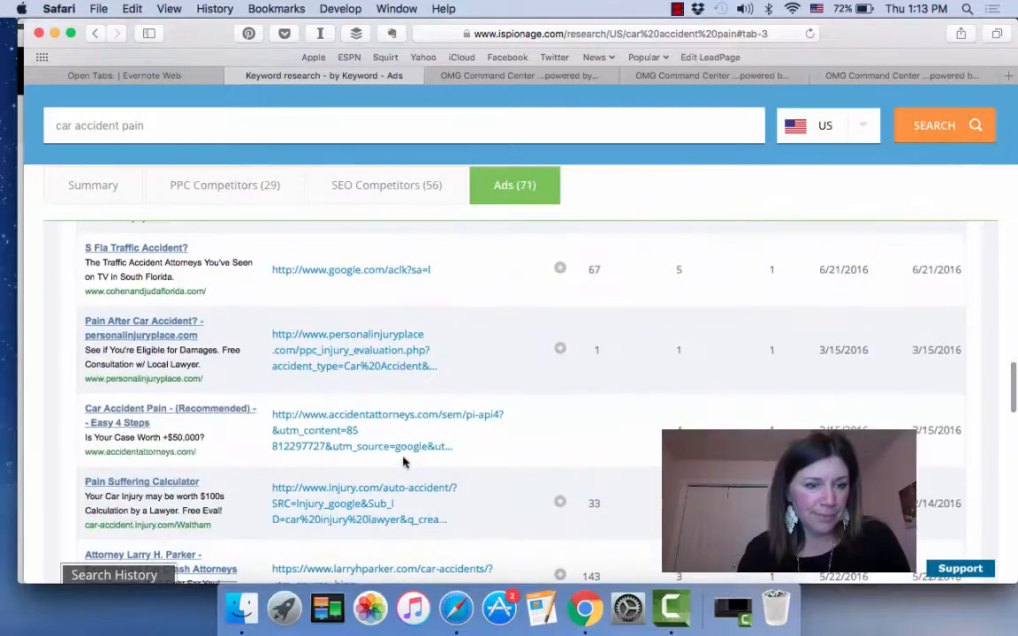
{"action": "scroll", "coordinate": [404, 462], "scroll_direction": "down", "scroll_amount": 15}
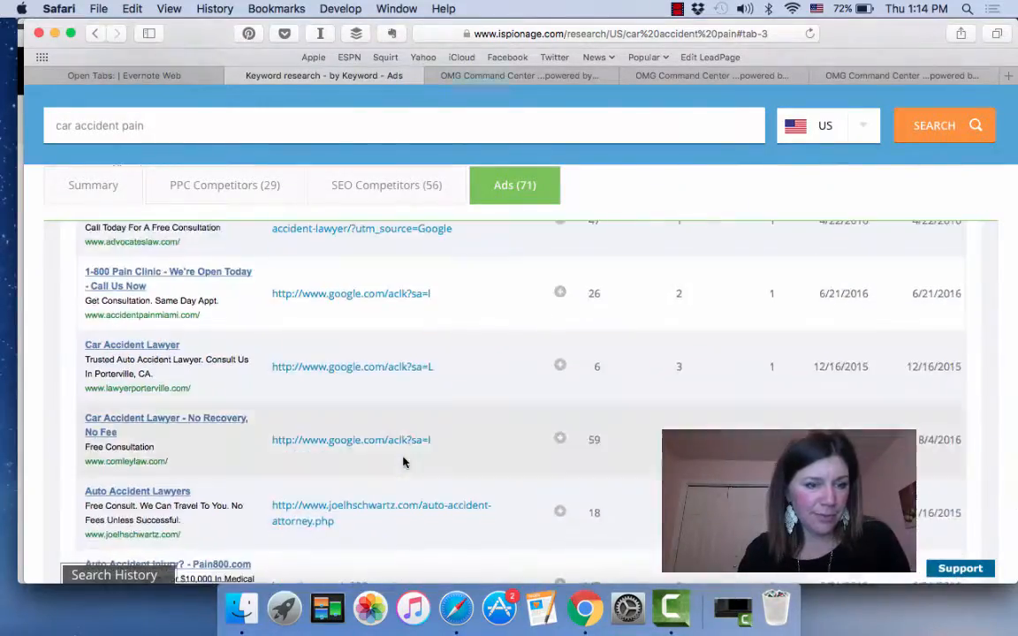
{"action": "scroll", "coordinate": [405, 442], "scroll_direction": "up", "scroll_amount": 10}
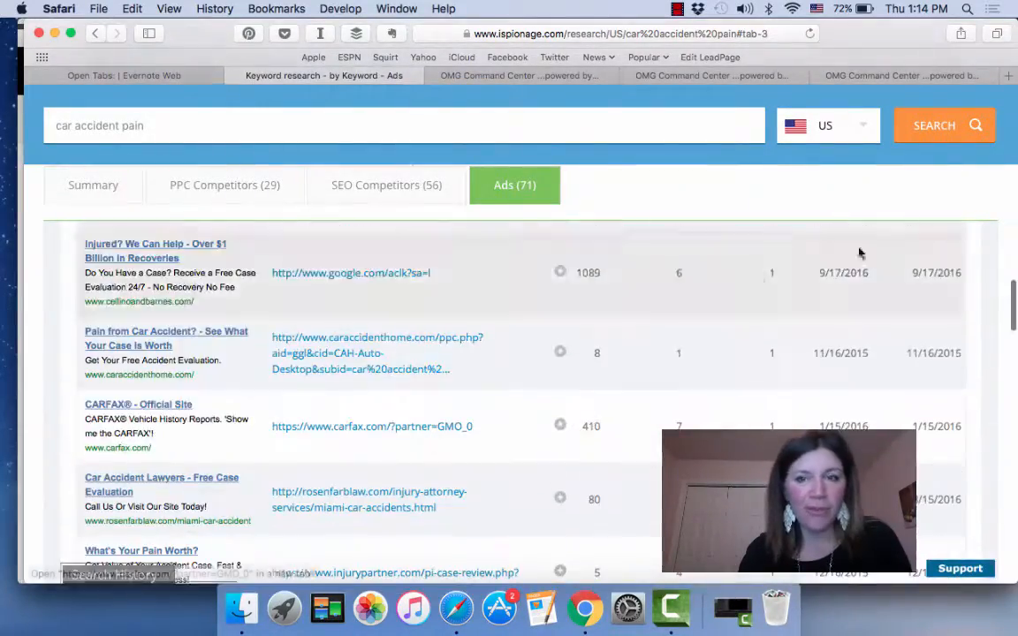
Step: Search iSpionage again for "car accident pain" in the US and review the summary's top PPC competitors in Google
{"action": "left_click", "coordinate": [945, 125]}
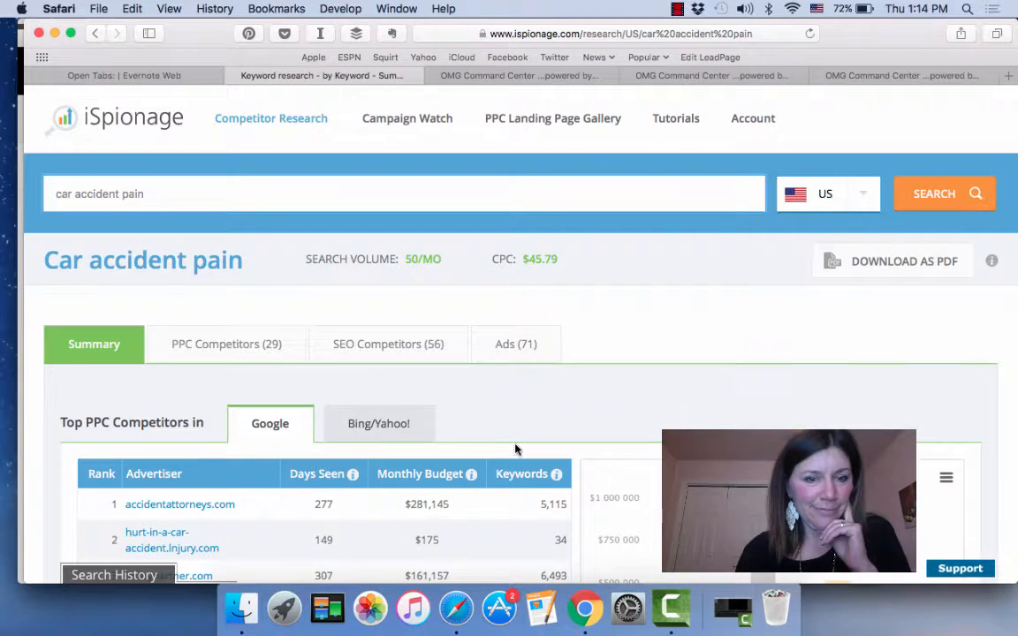
{"action": "scroll", "coordinate": [646, 420], "scroll_direction": "down", "scroll_amount": 1}
{"action": "scroll", "coordinate": [646, 419], "scroll_direction": "down", "scroll_amount": 5}
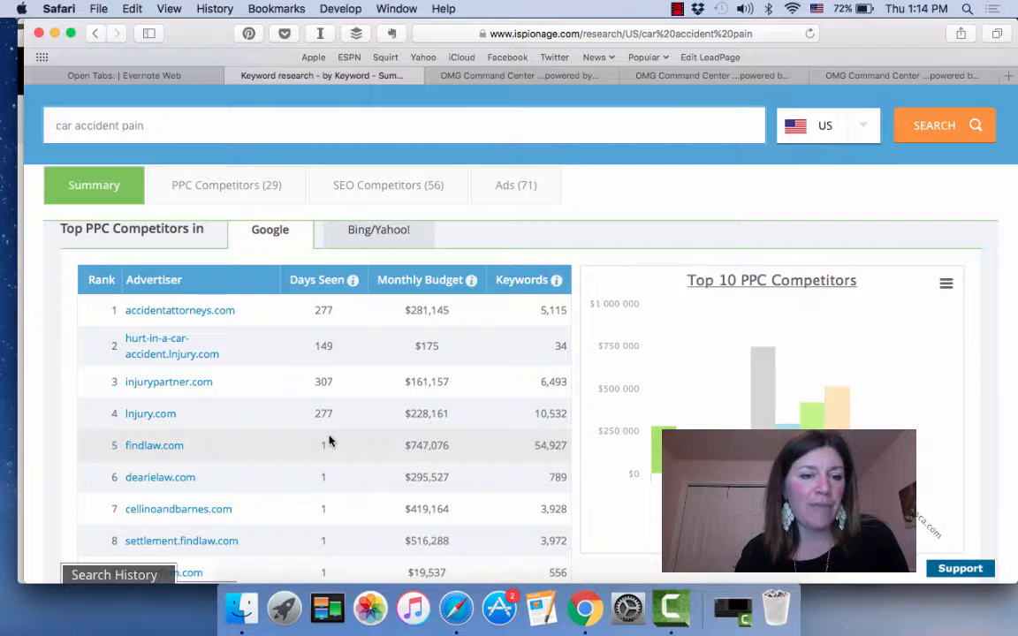
{"action": "scroll", "coordinate": [329, 439], "scroll_direction": "down", "scroll_amount": 1}
{"action": "scroll", "coordinate": [329, 440], "scroll_direction": "down", "scroll_amount": 6}
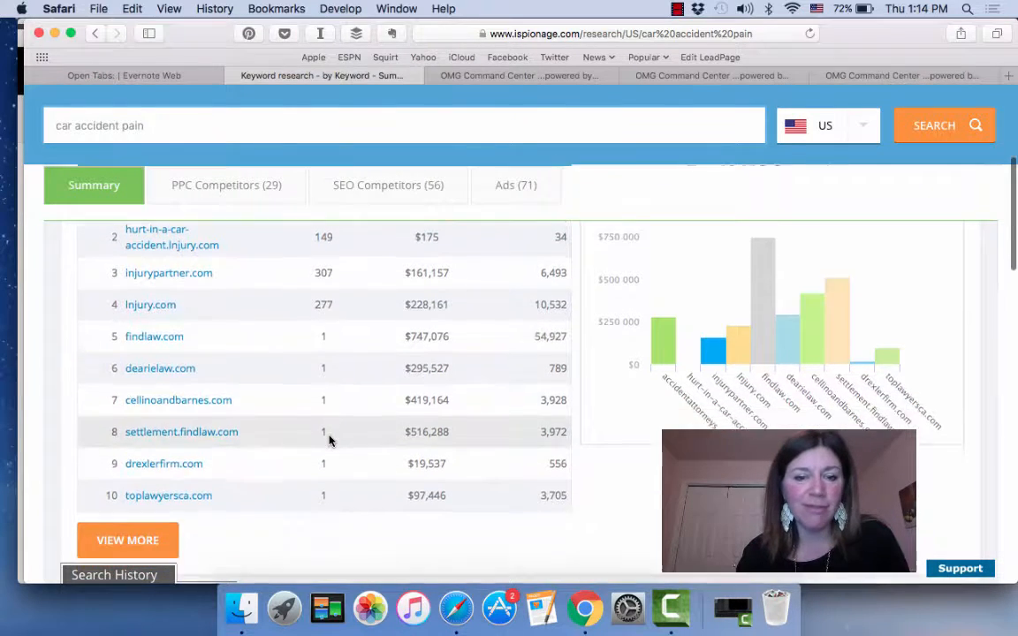
{"action": "scroll", "coordinate": [364, 341], "scroll_direction": "up", "scroll_amount": 5}
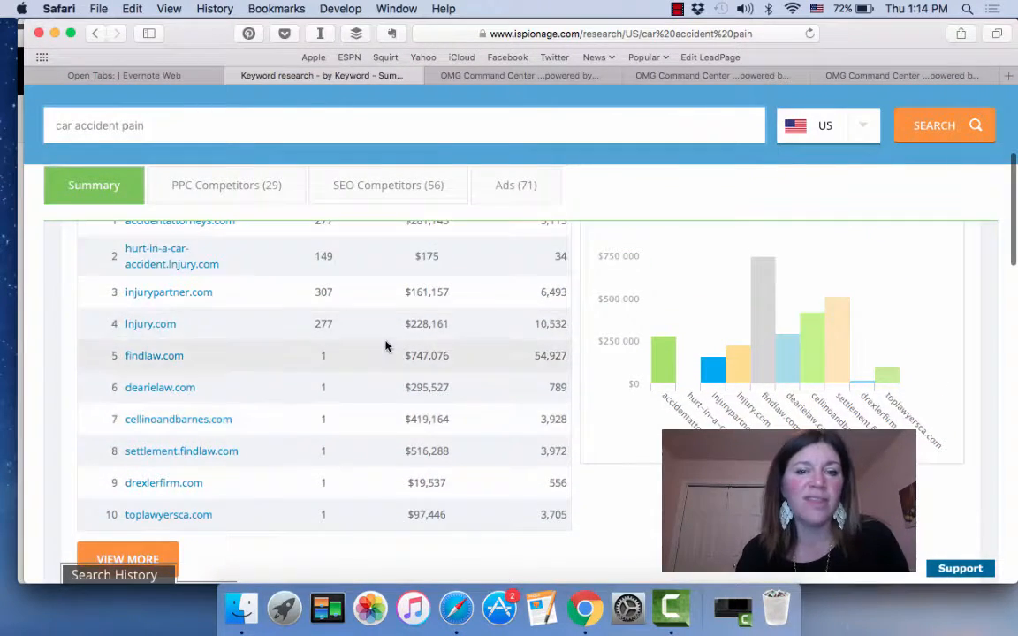
{"action": "scroll", "coordinate": [373, 324], "scroll_direction": "up", "scroll_amount": 1}
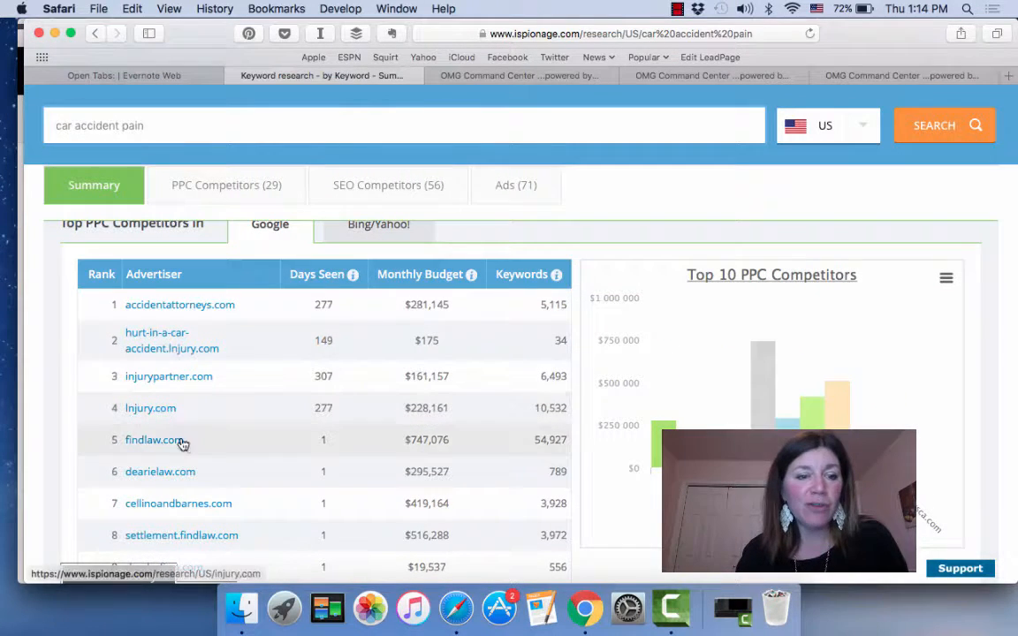
Step: Review the top Google ads and the top SEO competitors in the "car accident pain" summary
{"action": "scroll", "coordinate": [189, 502], "scroll_direction": "down", "scroll_amount": 10}
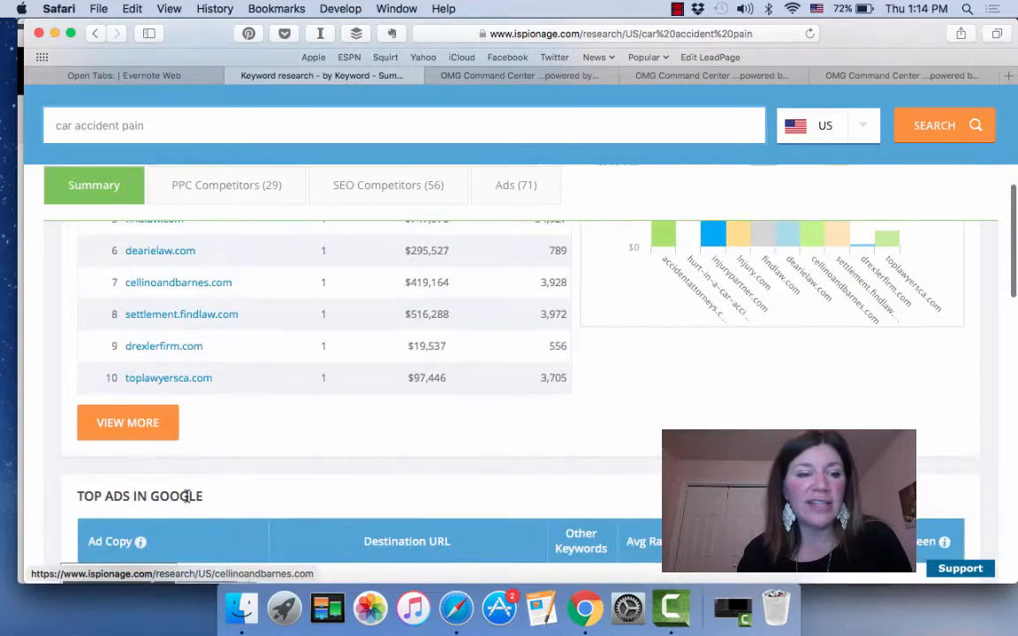
{"action": "scroll", "coordinate": [113, 410], "scroll_direction": "down", "scroll_amount": 8}
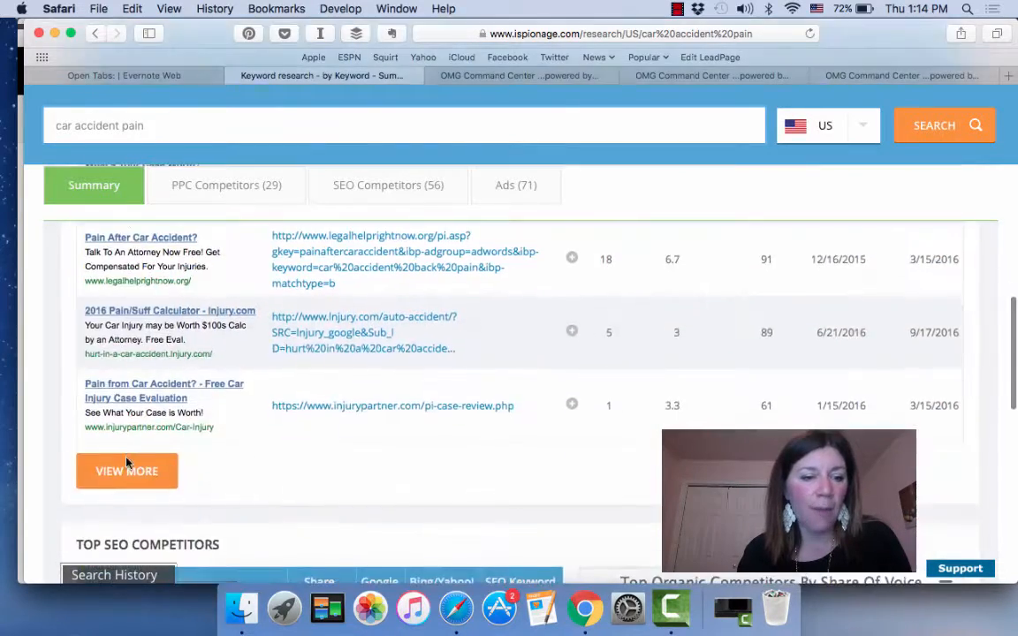
{"action": "scroll", "coordinate": [129, 463], "scroll_direction": "down", "scroll_amount": 3}
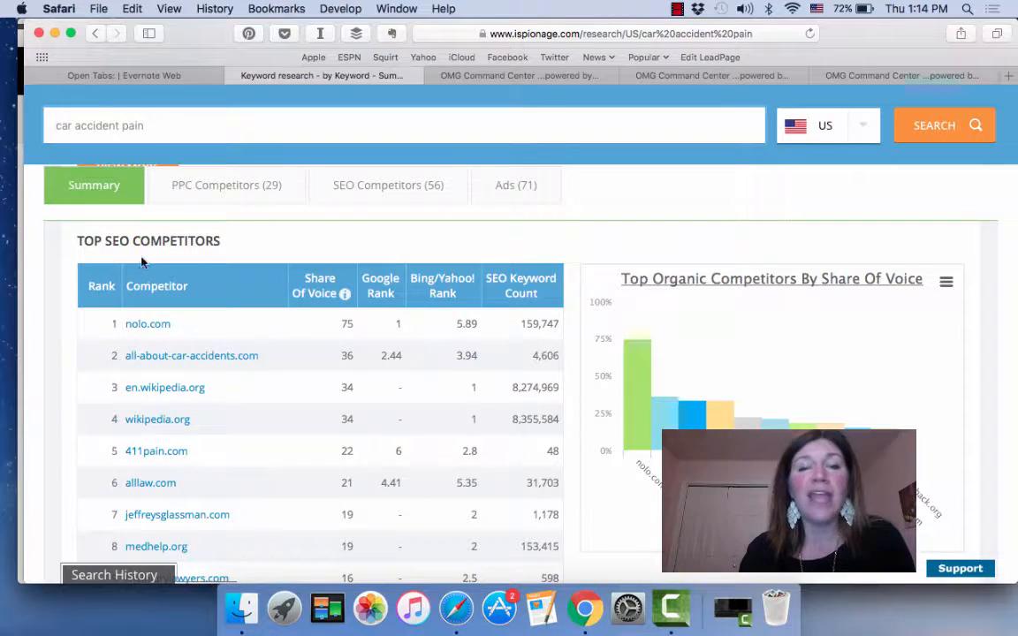
{"action": "scroll", "coordinate": [261, 396], "scroll_direction": "down", "scroll_amount": 5}
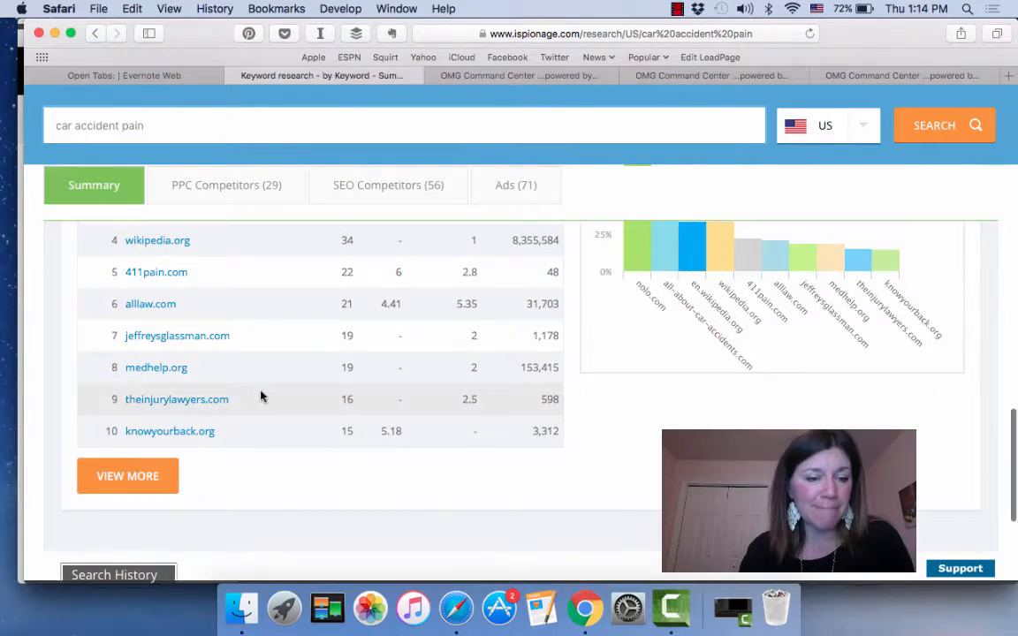
{"action": "scroll", "coordinate": [261, 396], "scroll_direction": "up", "scroll_amount": 4}
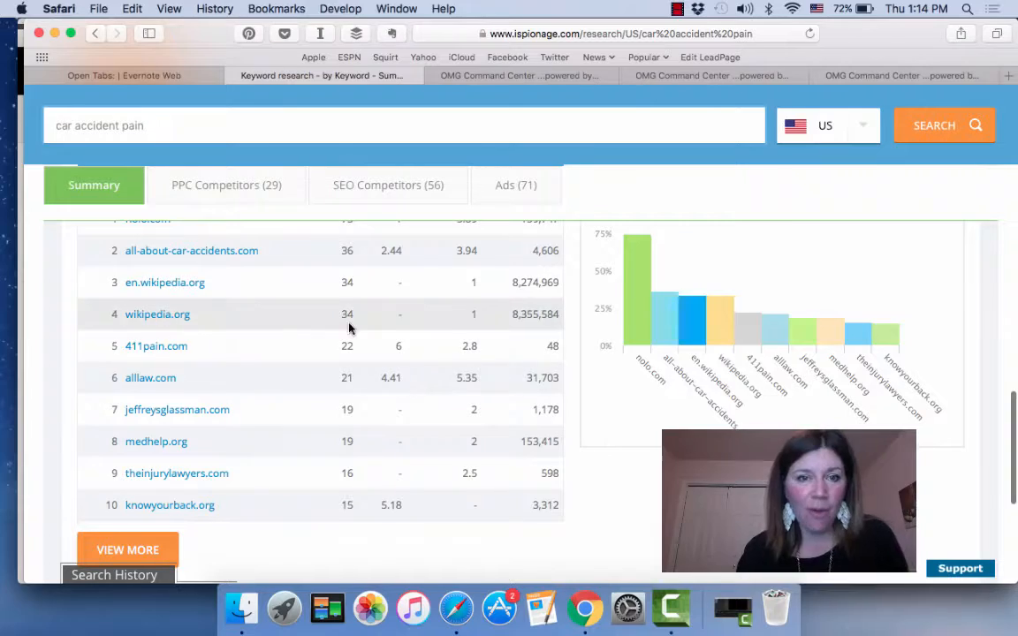
Step: Return to the top PPC competitors, open the findlaw.com research page and view its estimated last-month PPC stats
{"action": "scroll", "coordinate": [444, 311], "scroll_direction": "up", "scroll_amount": 10}
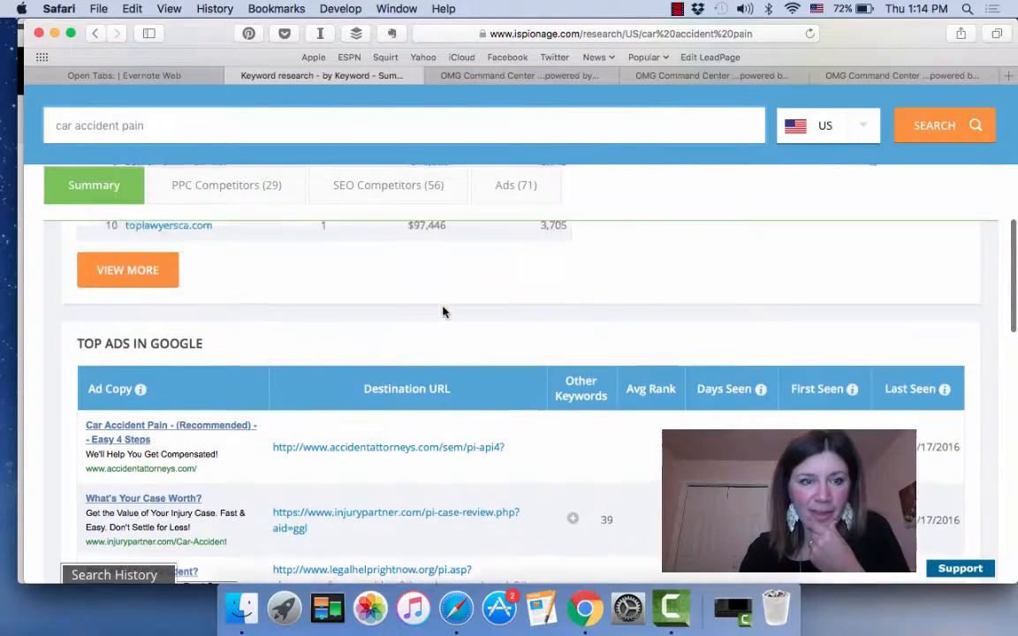
{"action": "scroll", "coordinate": [444, 312], "scroll_direction": "up", "scroll_amount": 5}
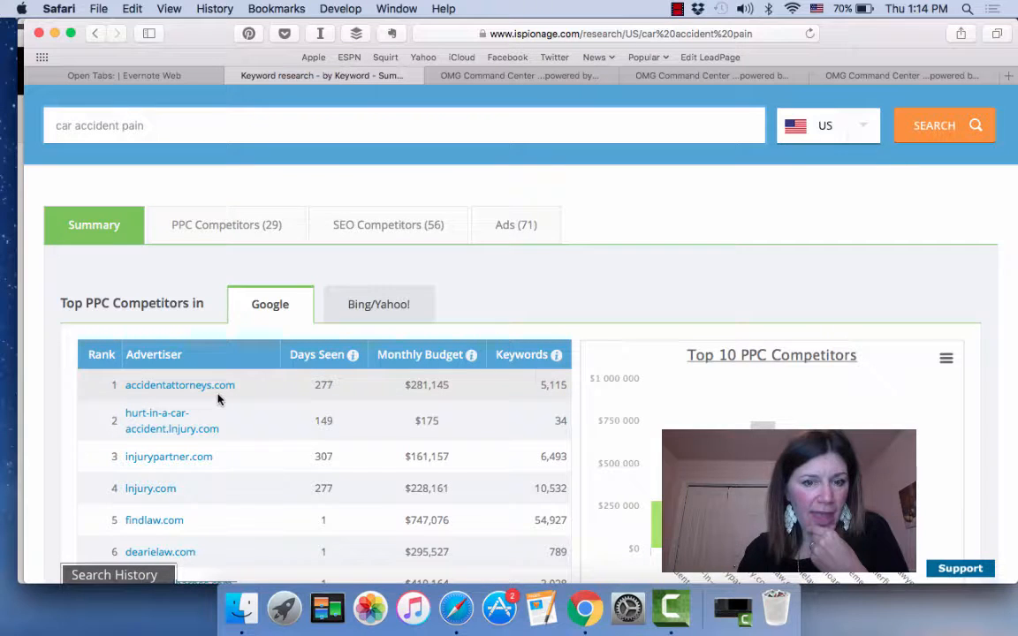
{"action": "scroll", "coordinate": [219, 397], "scroll_direction": "down", "scroll_amount": 2}
{"action": "scroll", "coordinate": [219, 398], "scroll_direction": "down", "scroll_amount": 2}
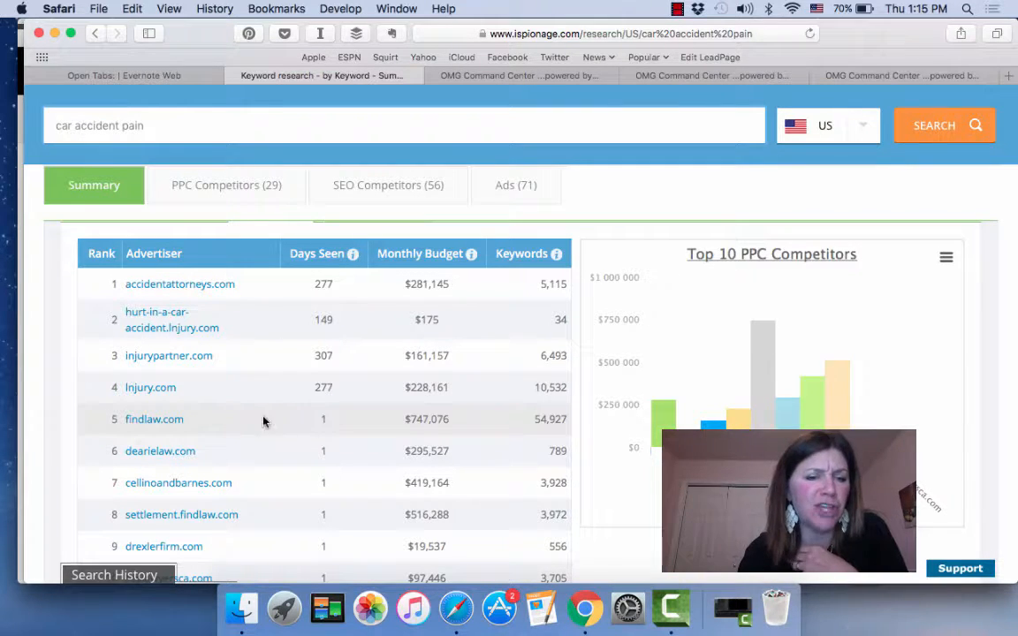
{"action": "left_click", "coordinate": [173, 427]}
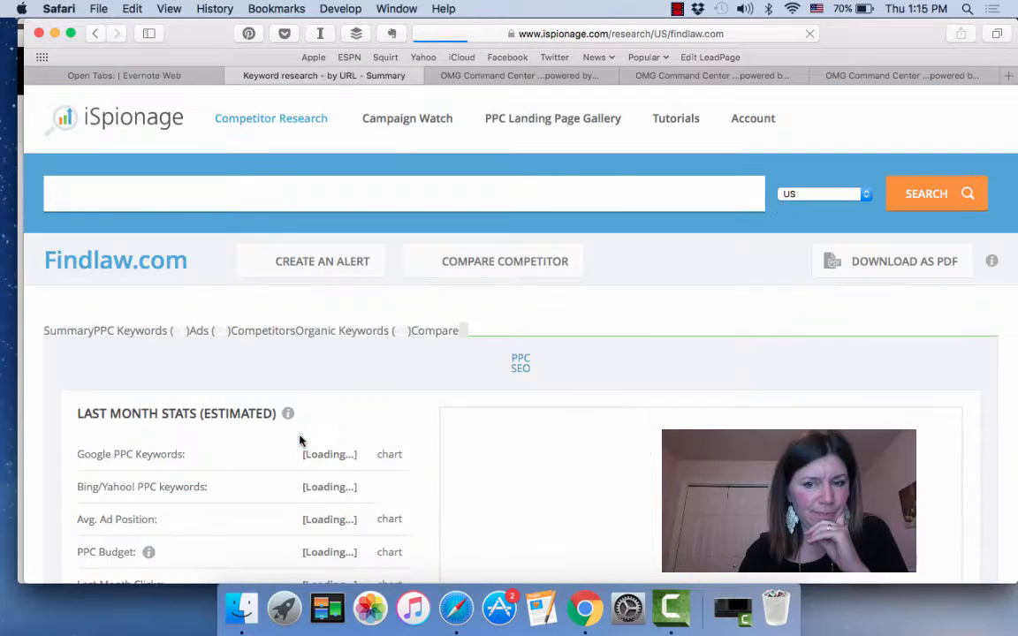
{"action": "scroll", "coordinate": [566, 464], "scroll_direction": "down", "scroll_amount": 3}
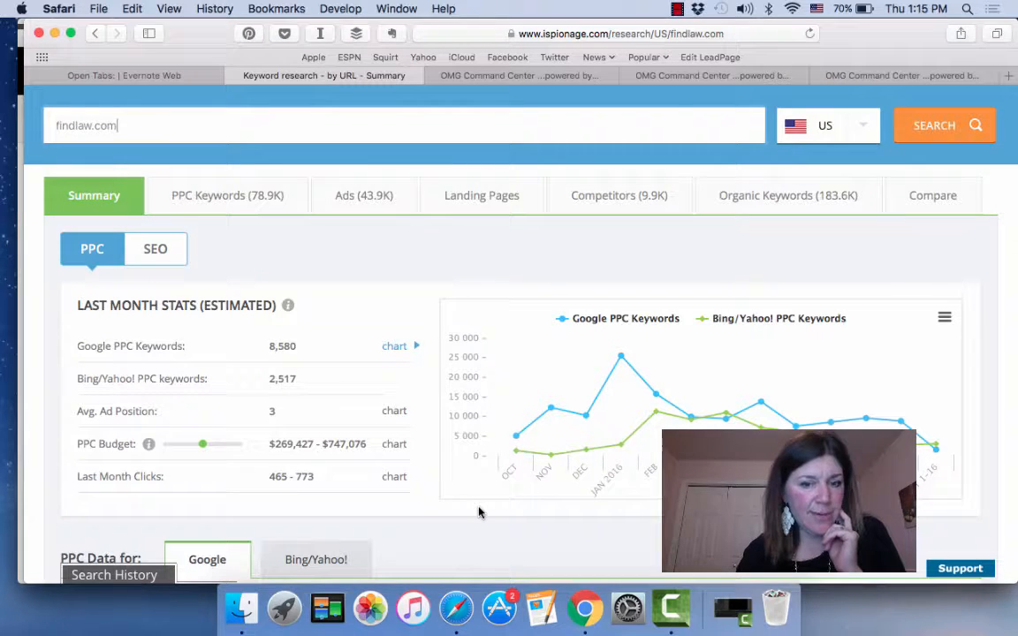
Step: Review findlaw.com's estimated last-month PPC stats and the ad copy of the first keyword group in its Google user journey
{"action": "scroll", "coordinate": [479, 513], "scroll_direction": "down", "scroll_amount": 2}
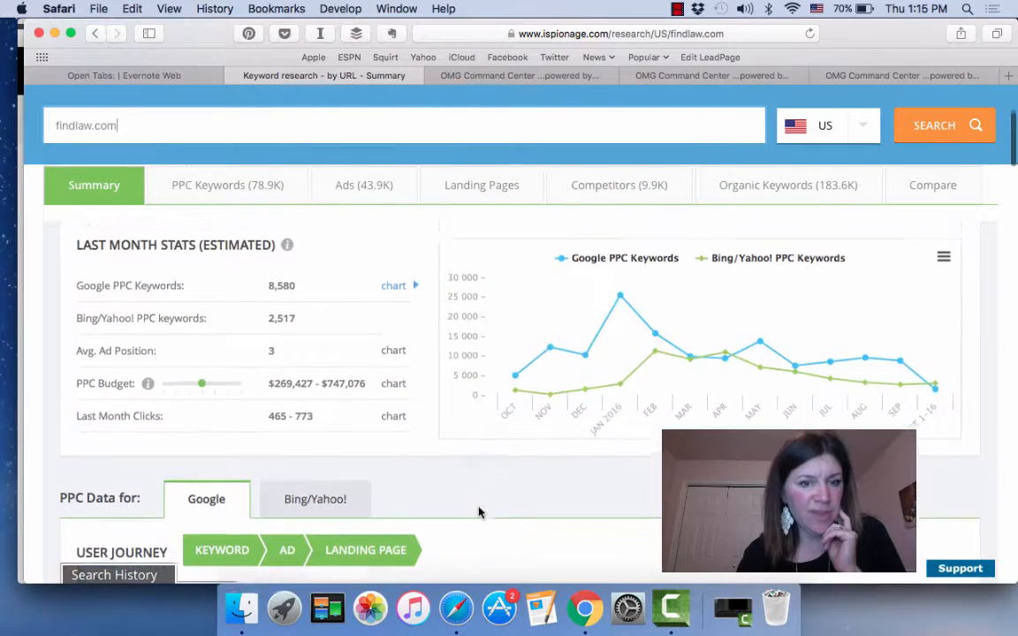
{"action": "scroll", "coordinate": [479, 512], "scroll_direction": "up", "scroll_amount": 1}
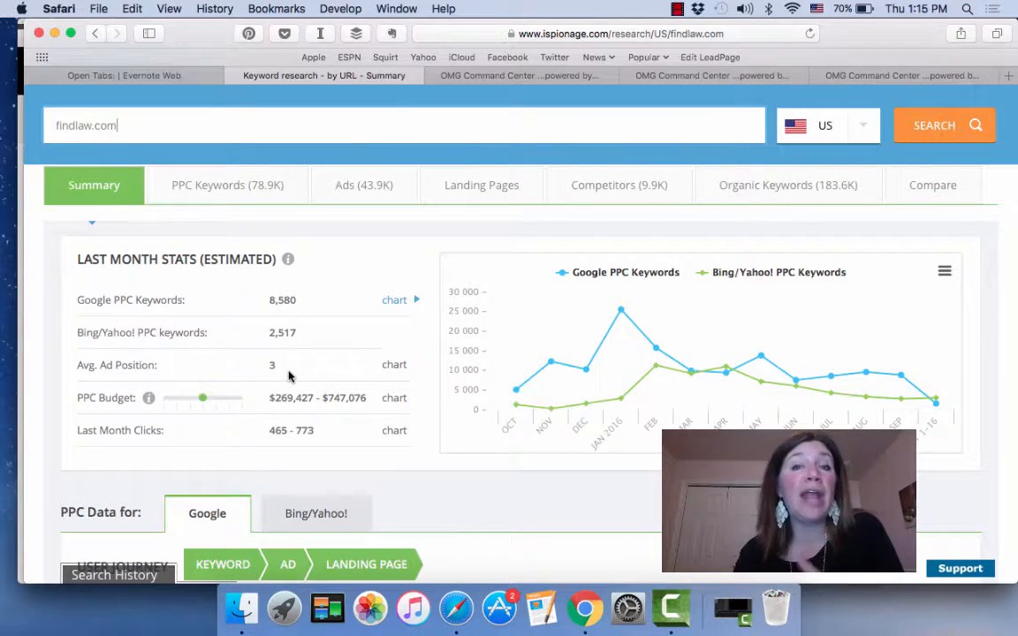
{"action": "scroll", "coordinate": [442, 405], "scroll_direction": "down", "scroll_amount": 5}
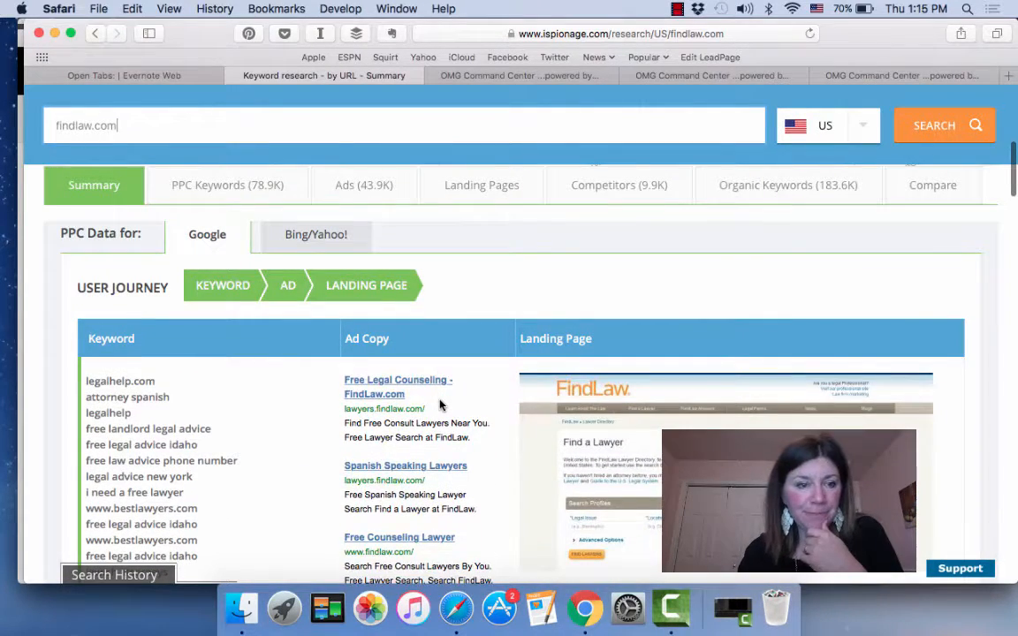
{"action": "scroll", "coordinate": [442, 404], "scroll_direction": "down", "scroll_amount": 3}
{"action": "scroll", "coordinate": [777, 477], "scroll_direction": "down", "scroll_amount": 3}
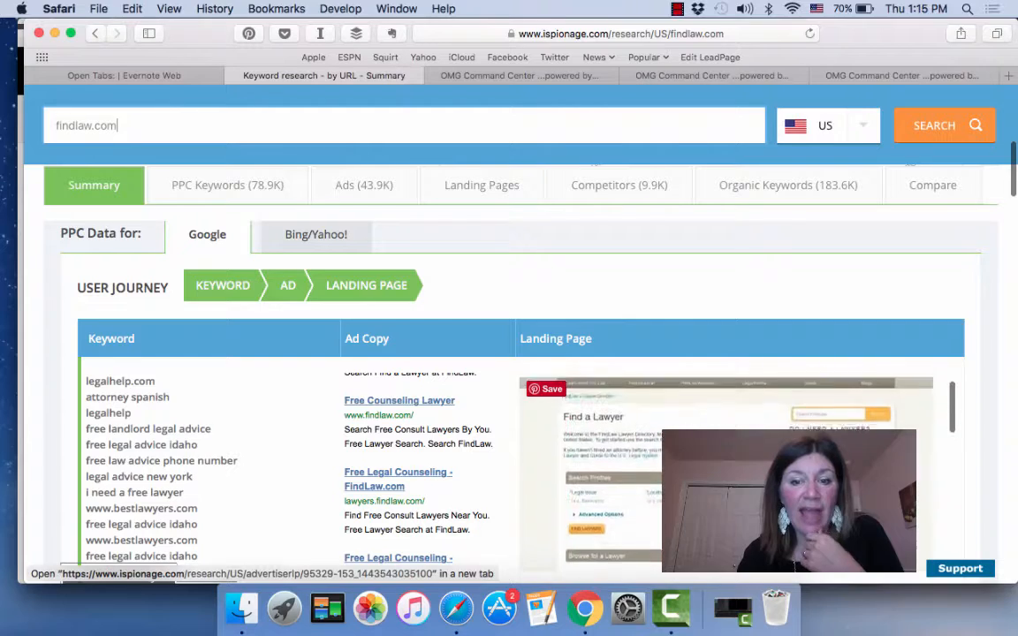
Step: Examine the landing page preview and landing page URL of findlaw.com's first keyword group through to the page footer
{"action": "scroll", "coordinate": [991, 363], "scroll_direction": "down", "scroll_amount": 3}
{"action": "scroll", "coordinate": [991, 363], "scroll_direction": "down", "scroll_amount": 2}
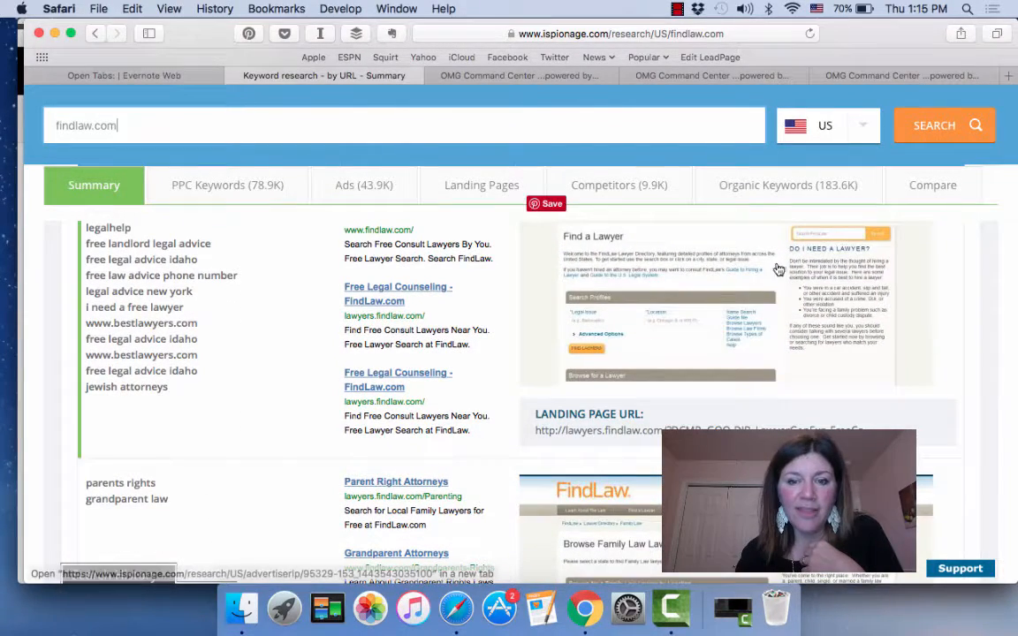
{"action": "scroll", "coordinate": [776, 270], "scroll_direction": "up", "scroll_amount": 2}
{"action": "scroll", "coordinate": [771, 270], "scroll_direction": "up", "scroll_amount": 3}
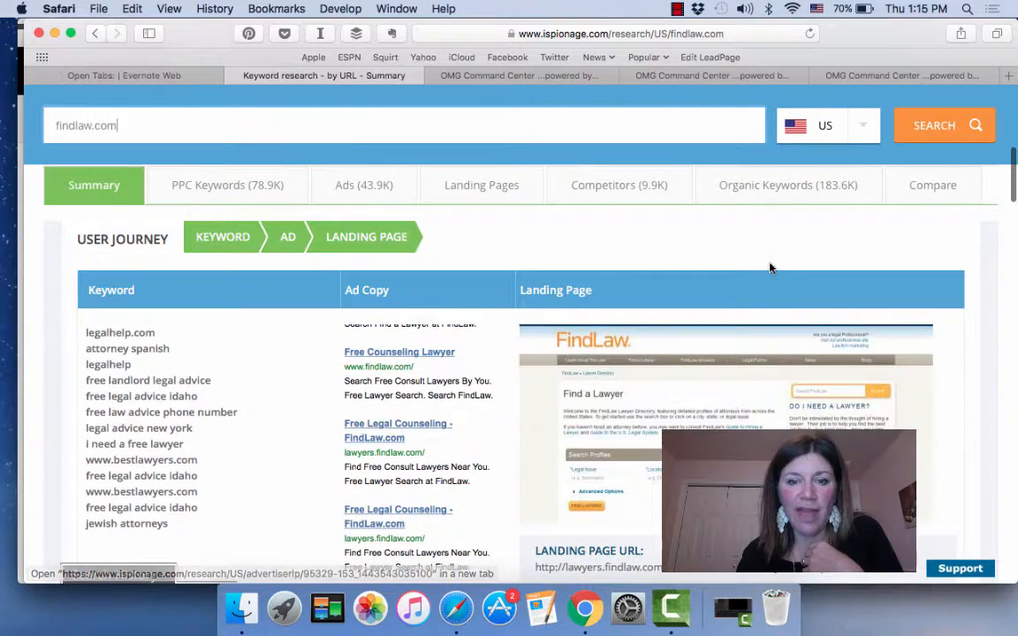
{"action": "scroll", "coordinate": [730, 416], "scroll_direction": "down", "scroll_amount": 2}
{"action": "scroll", "coordinate": [730, 416], "scroll_direction": "down", "scroll_amount": 5}
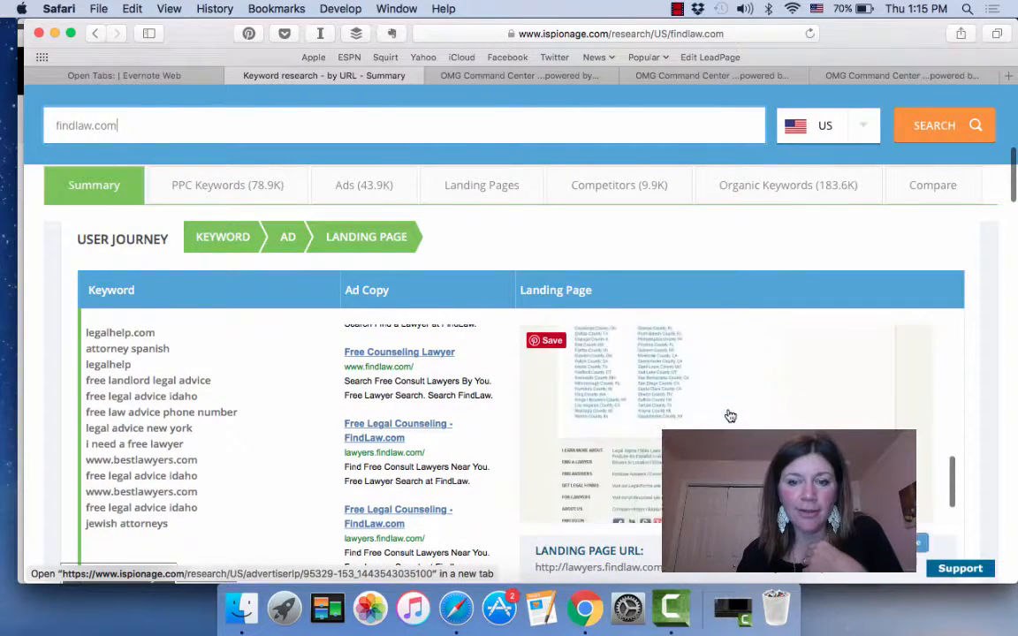
{"action": "scroll", "coordinate": [982, 432], "scroll_direction": "down", "scroll_amount": 4}
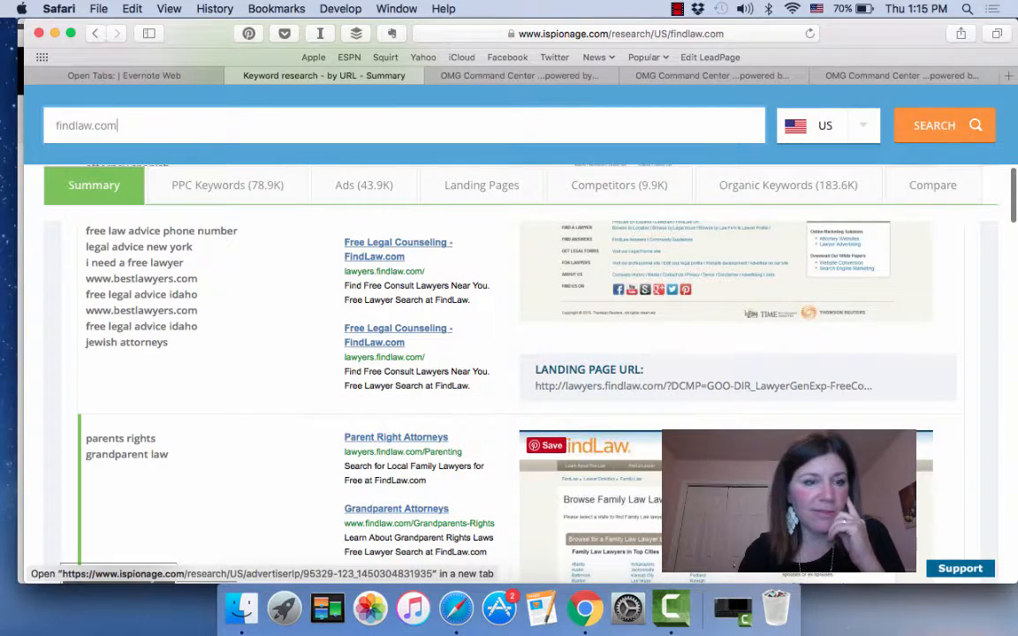
Step: Compare the first keyword group's search terms with its complete list of FindLaw ads
{"action": "scroll", "coordinate": [981, 331], "scroll_direction": "up", "scroll_amount": 3}
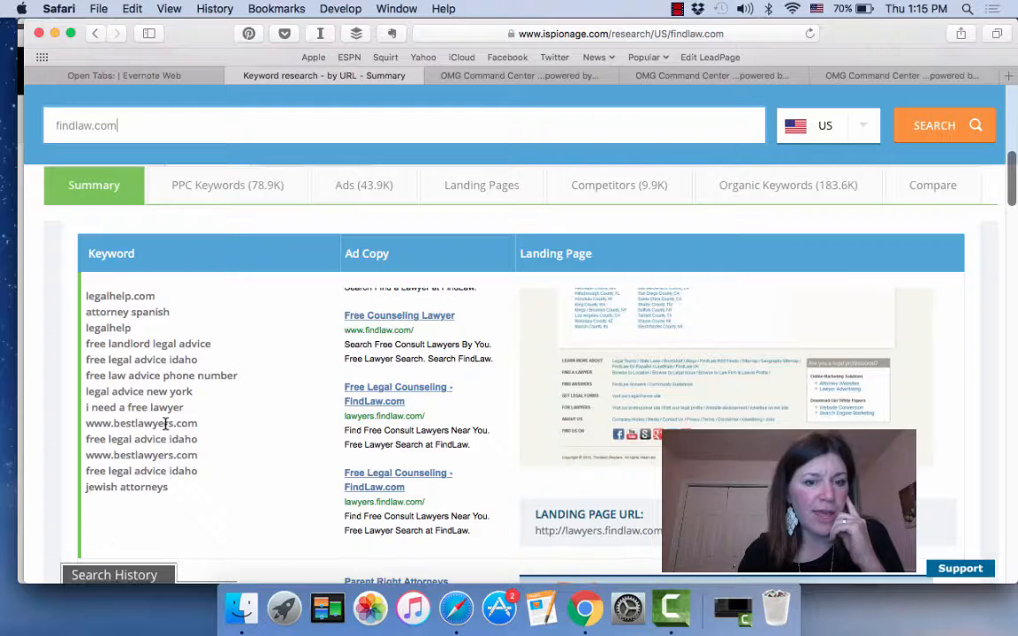
{"action": "scroll", "coordinate": [371, 363], "scroll_direction": "up", "scroll_amount": 3}
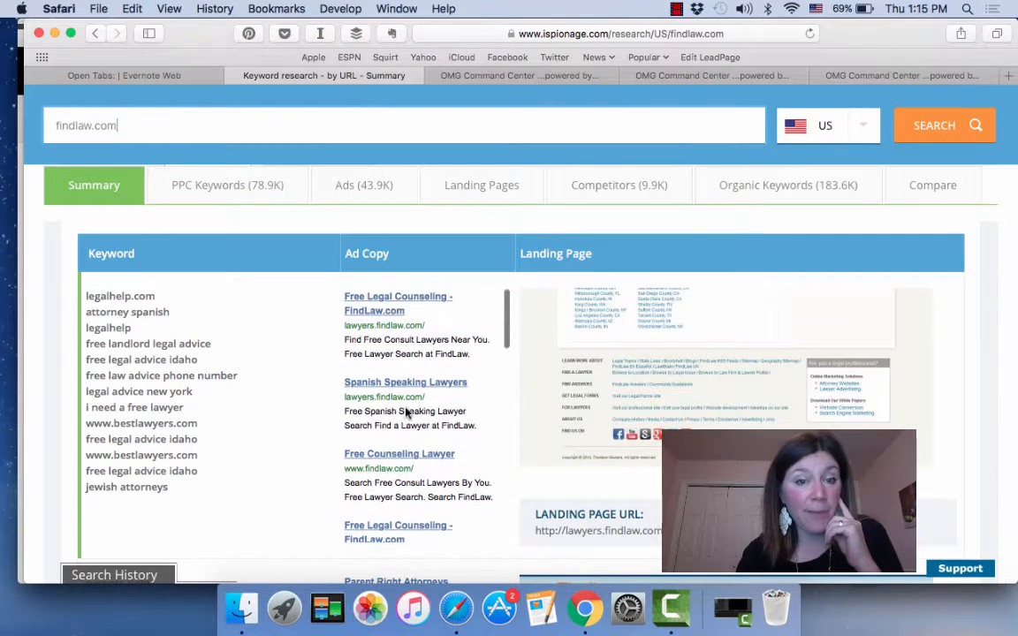
{"action": "scroll", "coordinate": [407, 412], "scroll_direction": "down", "scroll_amount": 10}
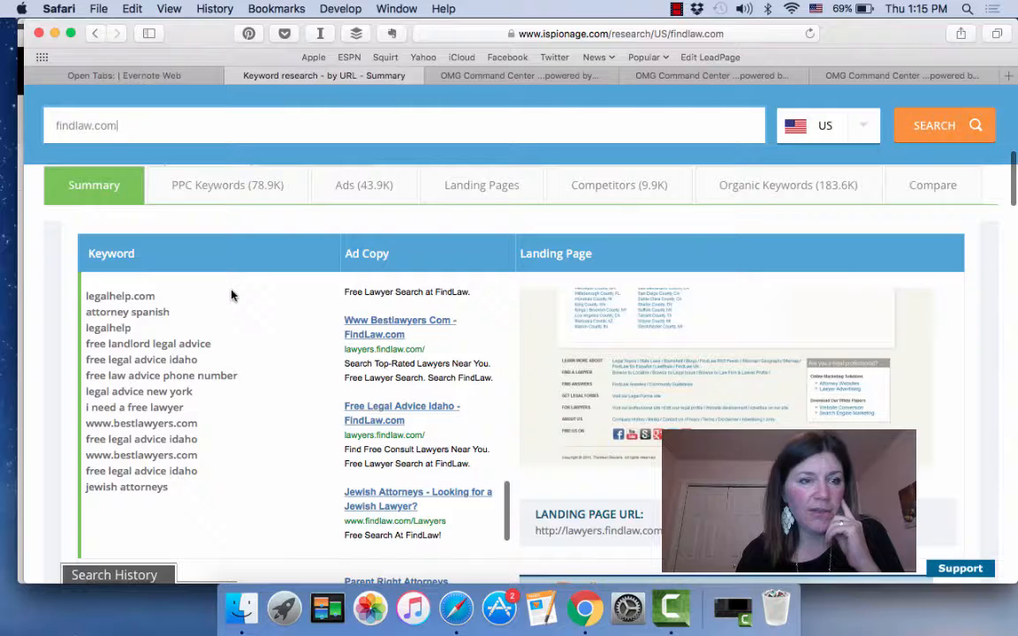
Step: Leave the findlaw.com research and bring up the start of SERPed's What Ranks Where keyword table for lawfirmofcohenandcohen.com
{"action": "left_click", "coordinate": [94, 33]}
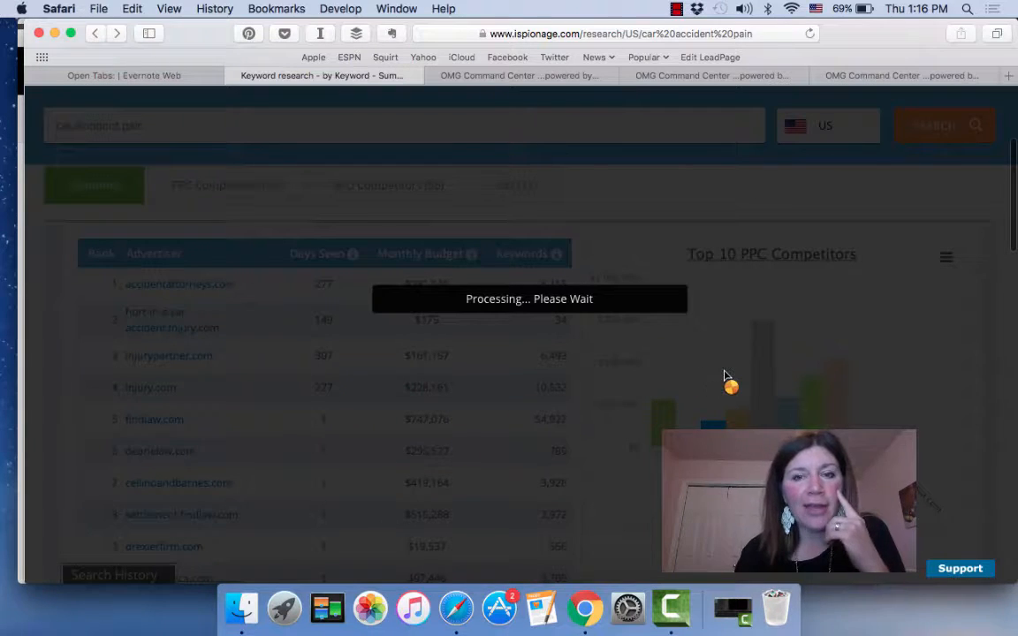
{"action": "left_click", "coordinate": [901, 77]}
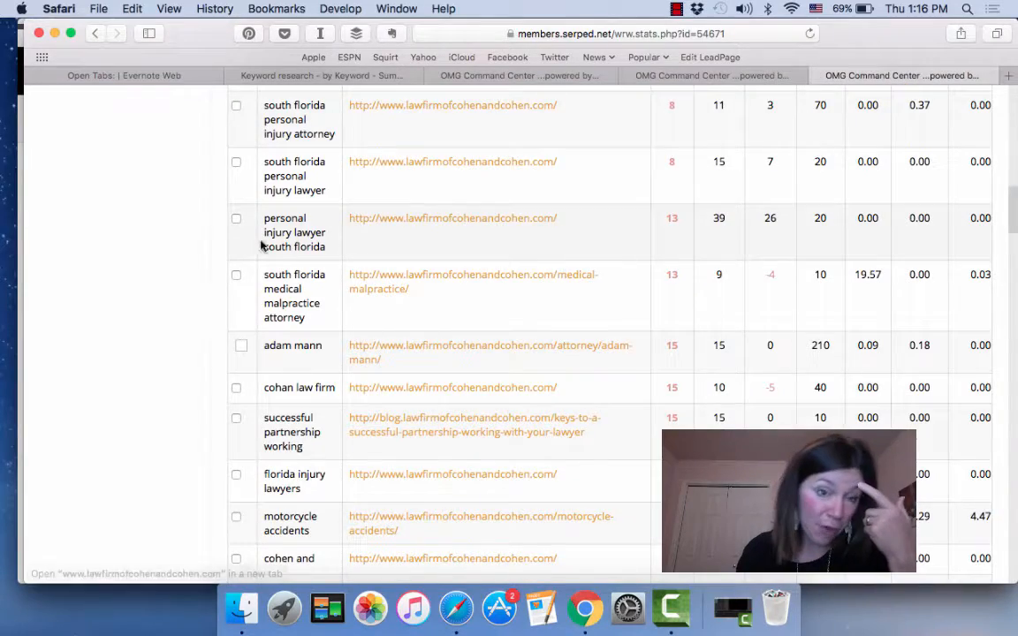
{"action": "scroll", "coordinate": [167, 254], "scroll_direction": "up", "scroll_amount": 1}
{"action": "scroll", "coordinate": [168, 255], "scroll_direction": "up", "scroll_amount": 15}
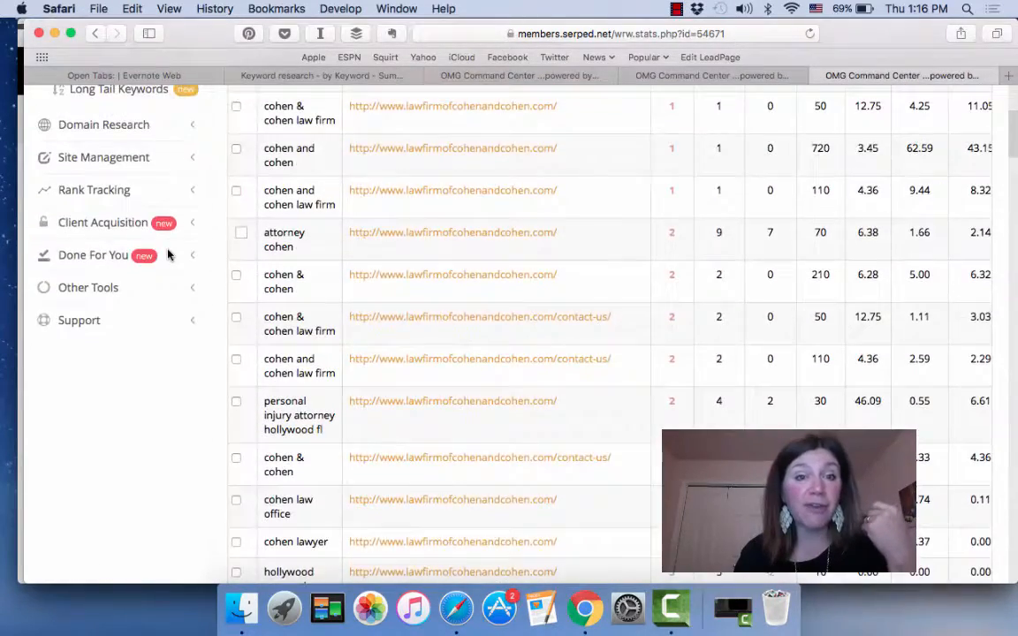
{"action": "scroll", "coordinate": [170, 256], "scroll_direction": "up", "scroll_amount": 4}
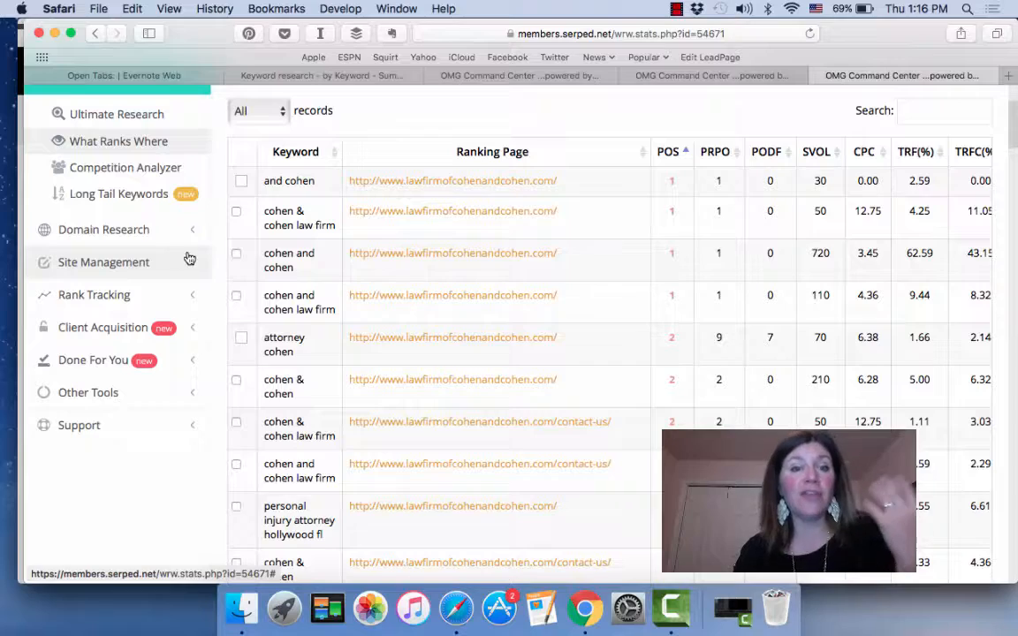
Step: Check Chrome's Google results for "heal car injury pain naturally provo", returning to the What Ranks Where statistics in Safari
{"action": "left_click", "coordinate": [584, 608]}
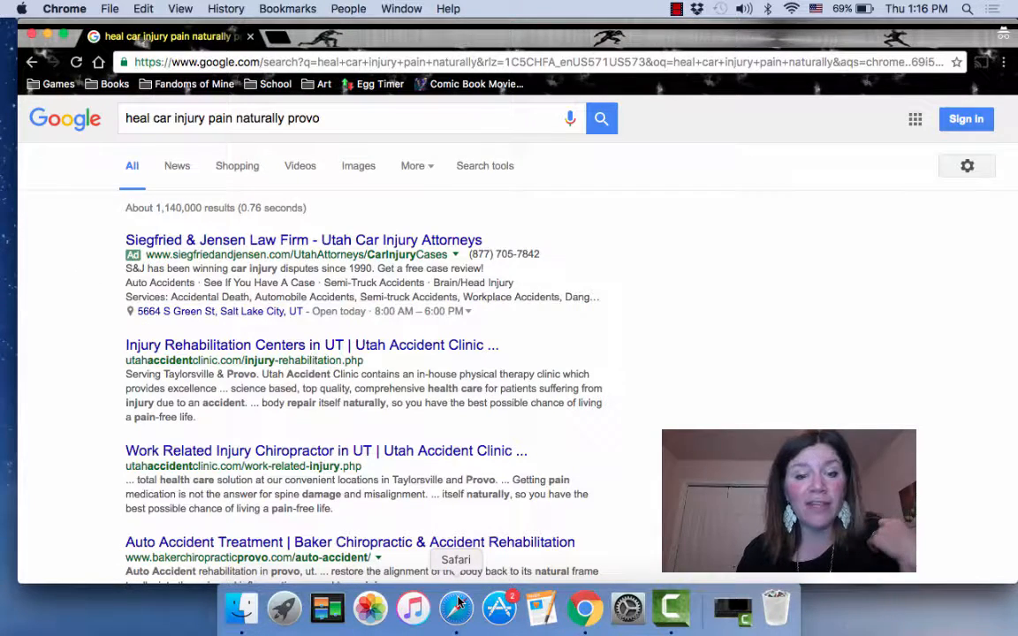
{"action": "left_click", "coordinate": [450, 607]}
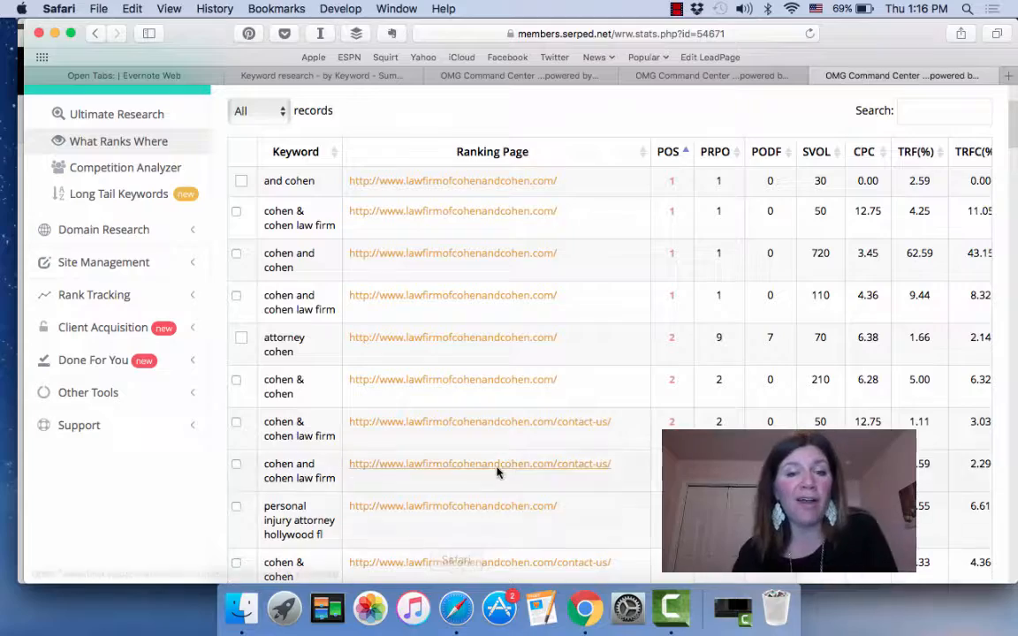
{"action": "scroll", "coordinate": [595, 349], "scroll_direction": "up", "scroll_amount": 2}
{"action": "scroll", "coordinate": [596, 344], "scroll_direction": "up", "scroll_amount": 1}
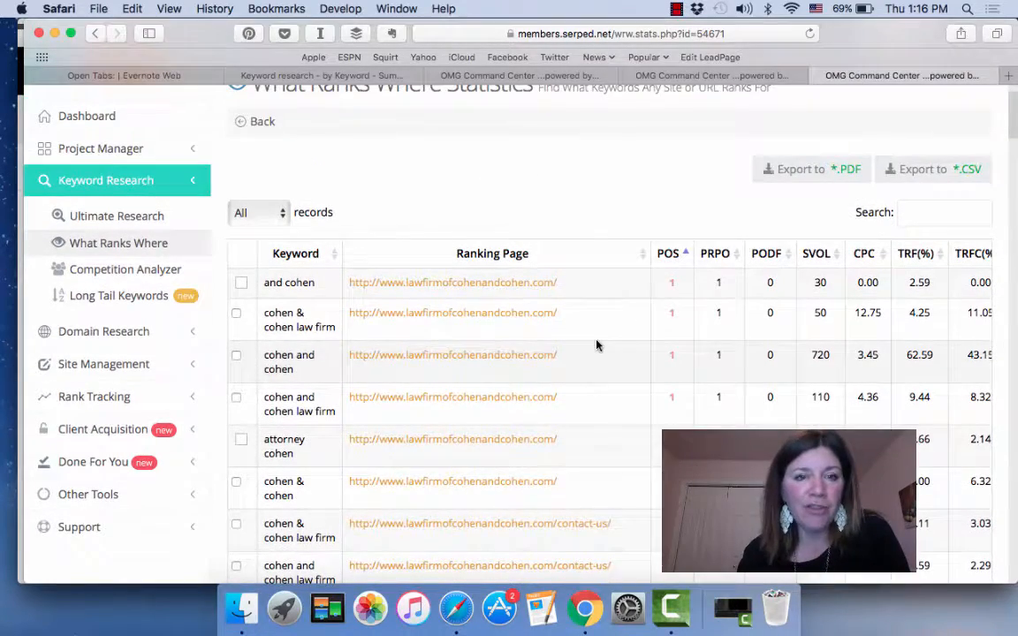
{"action": "scroll", "coordinate": [597, 344], "scroll_direction": "up", "scroll_amount": 3}
{"action": "scroll", "coordinate": [596, 345], "scroll_direction": "down", "scroll_amount": 5}
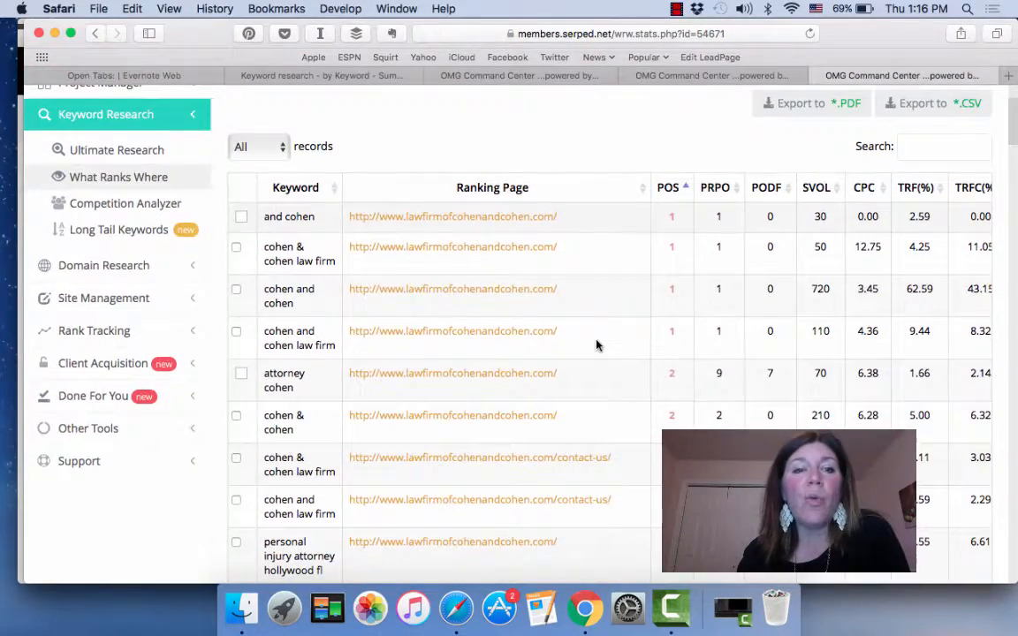
Step: Examine the law firm's best-ranking keywords with their ranking pages, positions, search volumes and CPC
{"action": "scroll", "coordinate": [597, 345], "scroll_direction": "down", "scroll_amount": 1}
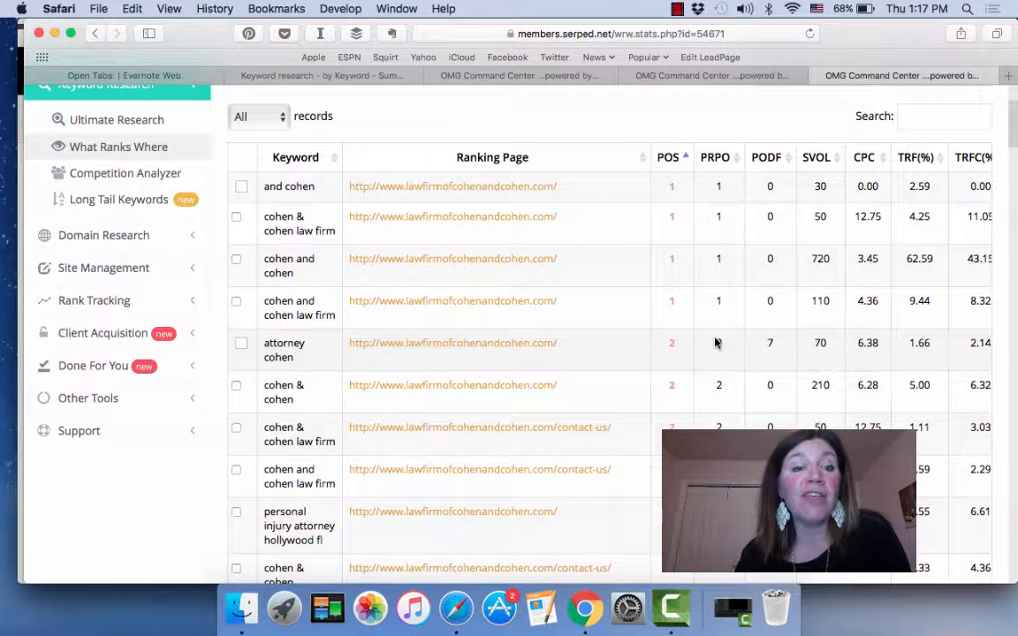
{"action": "scroll", "coordinate": [768, 389], "scroll_direction": "down", "scroll_amount": 2}
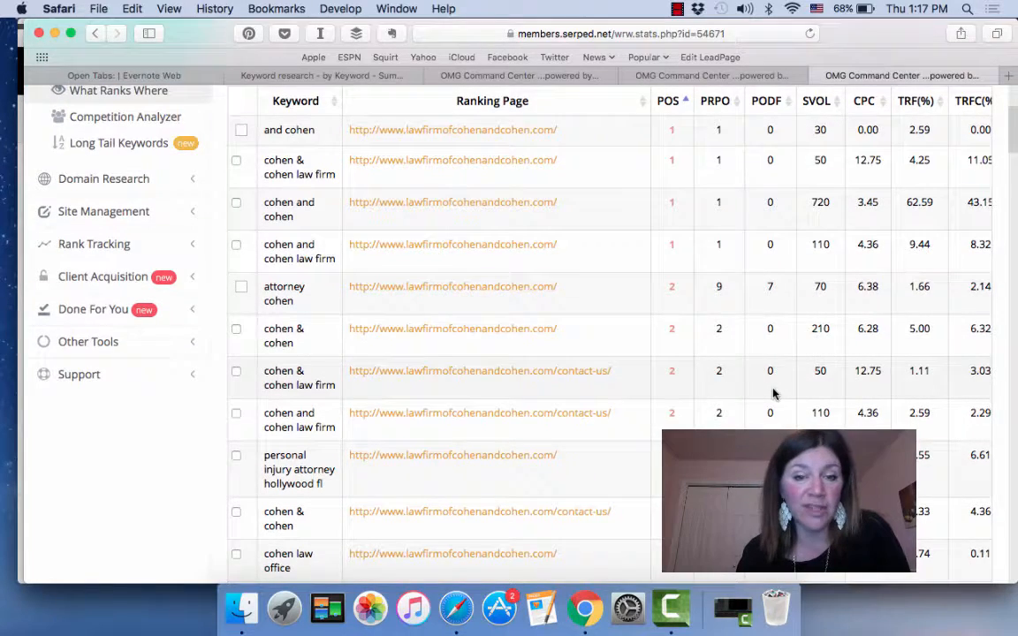
{"action": "scroll", "coordinate": [773, 394], "scroll_direction": "down", "scroll_amount": 4}
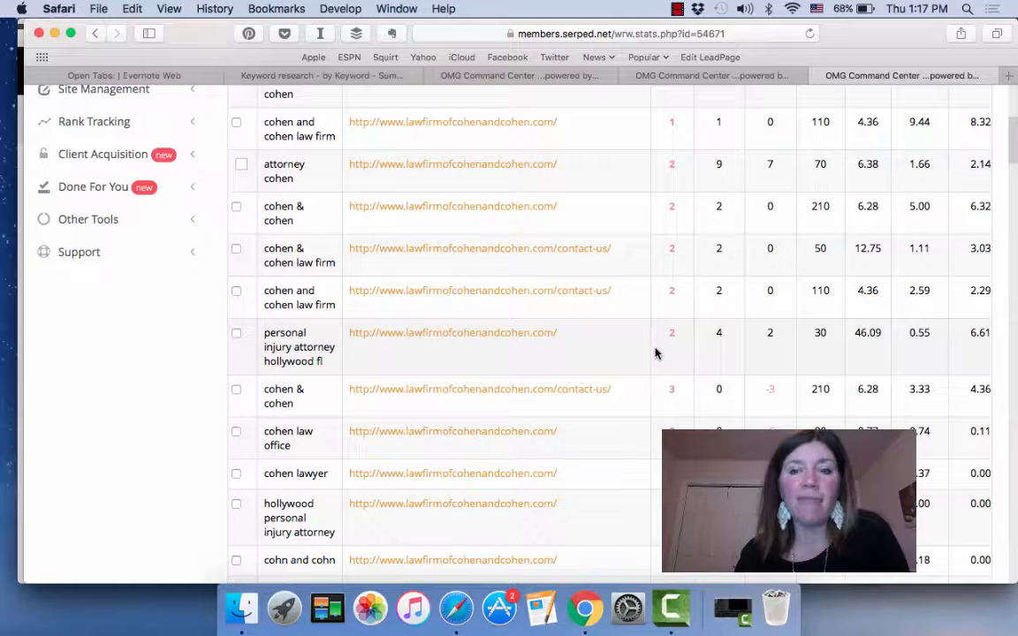
{"action": "scroll", "coordinate": [182, 438], "scroll_direction": "down", "scroll_amount": 3}
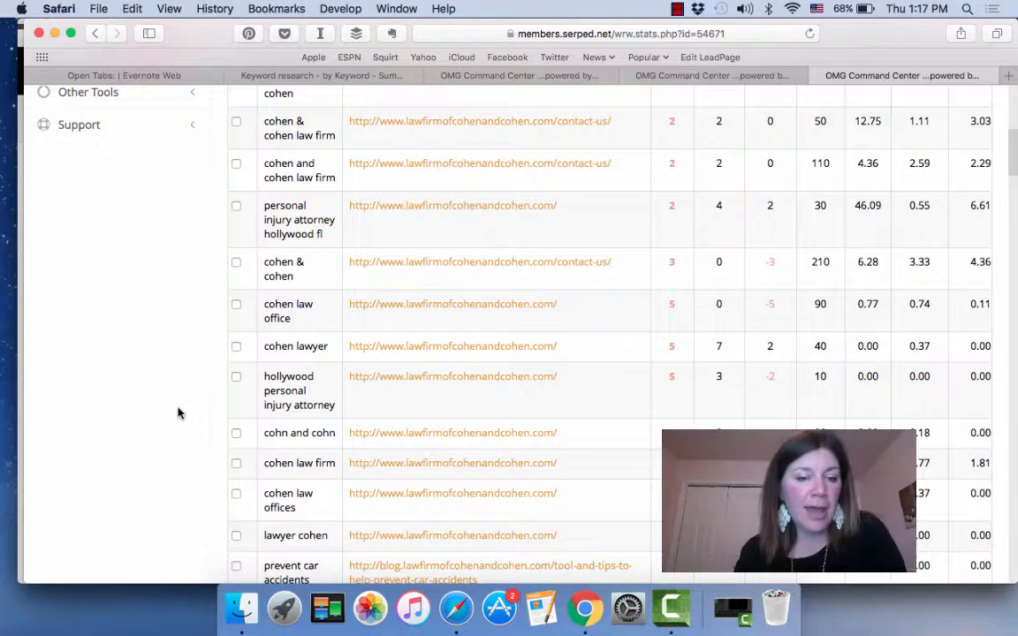
{"action": "scroll", "coordinate": [178, 413], "scroll_direction": "down", "scroll_amount": 3}
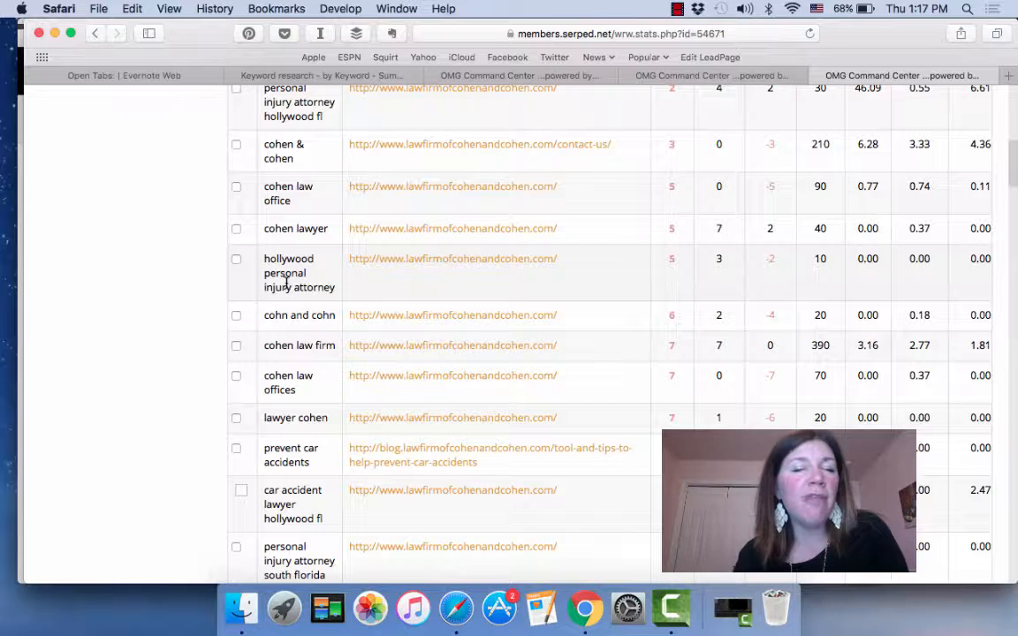
{"action": "scroll", "coordinate": [208, 448], "scroll_direction": "down", "scroll_amount": 5}
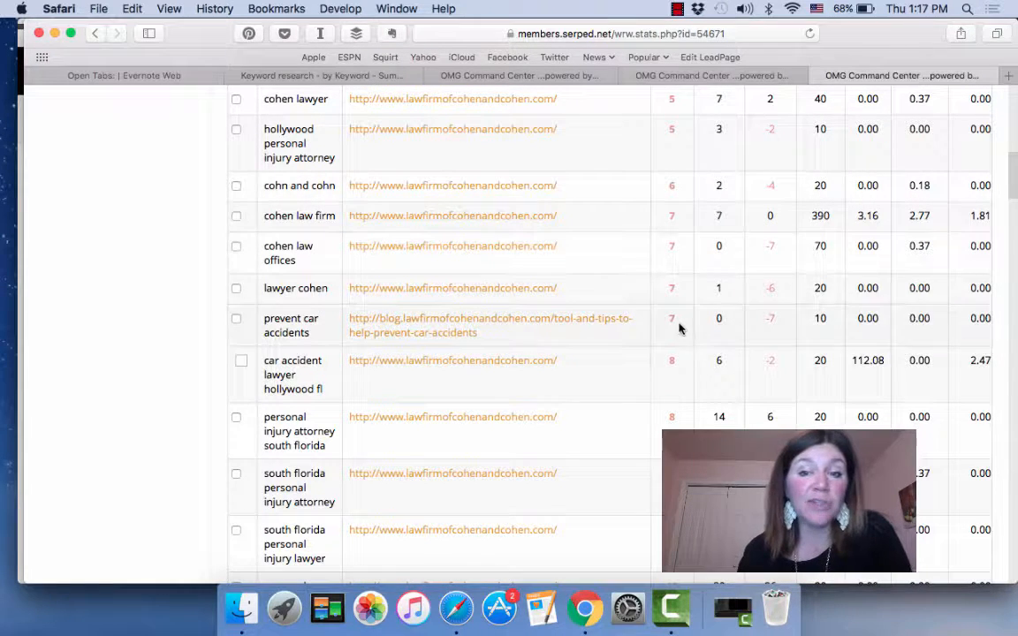
{"action": "scroll", "coordinate": [673, 412], "scroll_direction": "down", "scroll_amount": 6}
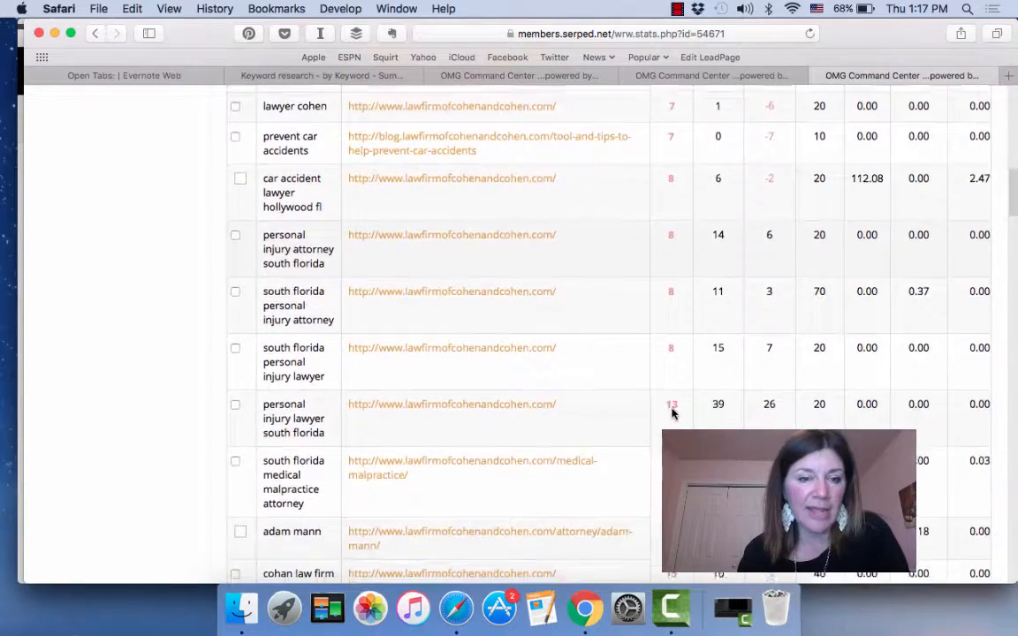
{"action": "scroll", "coordinate": [672, 407], "scroll_direction": "down", "scroll_amount": 5}
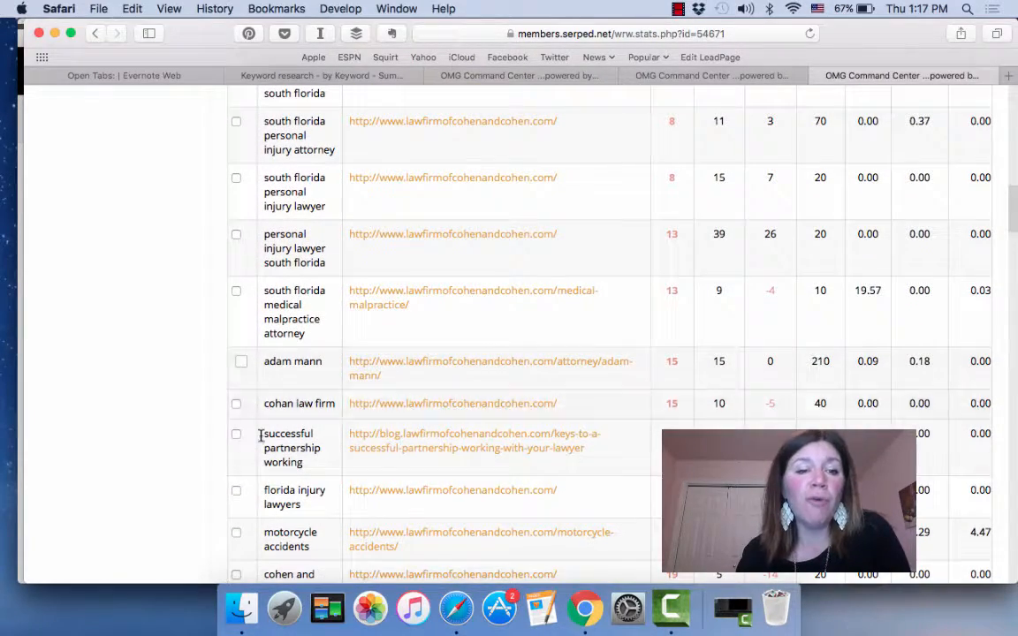
Step: Examine the law firm's lower-ranking keywords, including the injury, motorcycle accident and car accident terms and their ranking pages
{"action": "scroll", "coordinate": [155, 292], "scroll_direction": "up", "scroll_amount": 2}
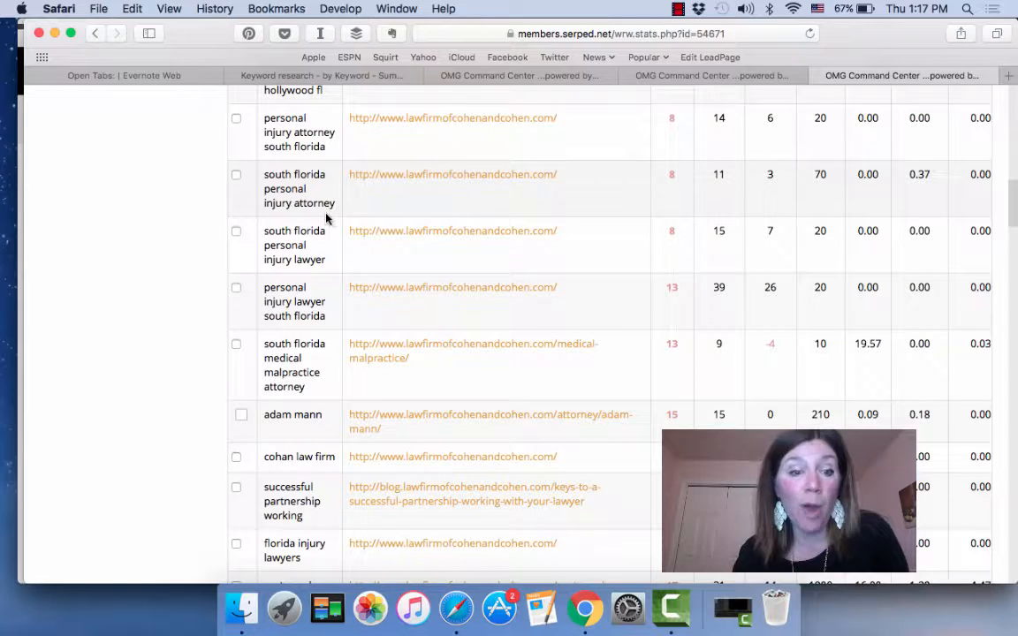
{"action": "scroll", "coordinate": [173, 326], "scroll_direction": "down", "scroll_amount": 3}
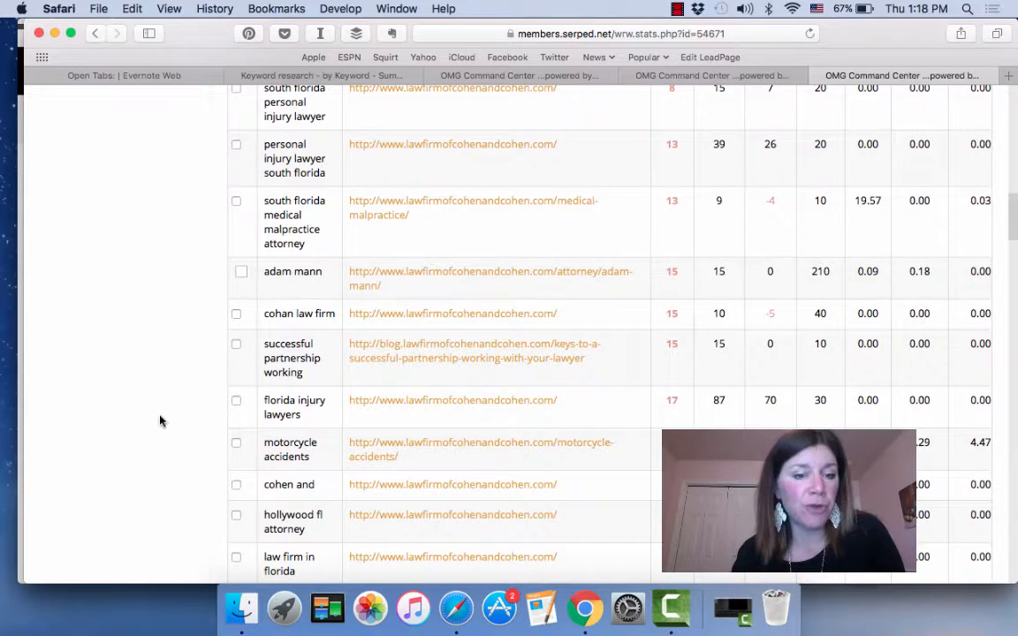
{"action": "scroll", "coordinate": [160, 424], "scroll_direction": "down", "scroll_amount": 3}
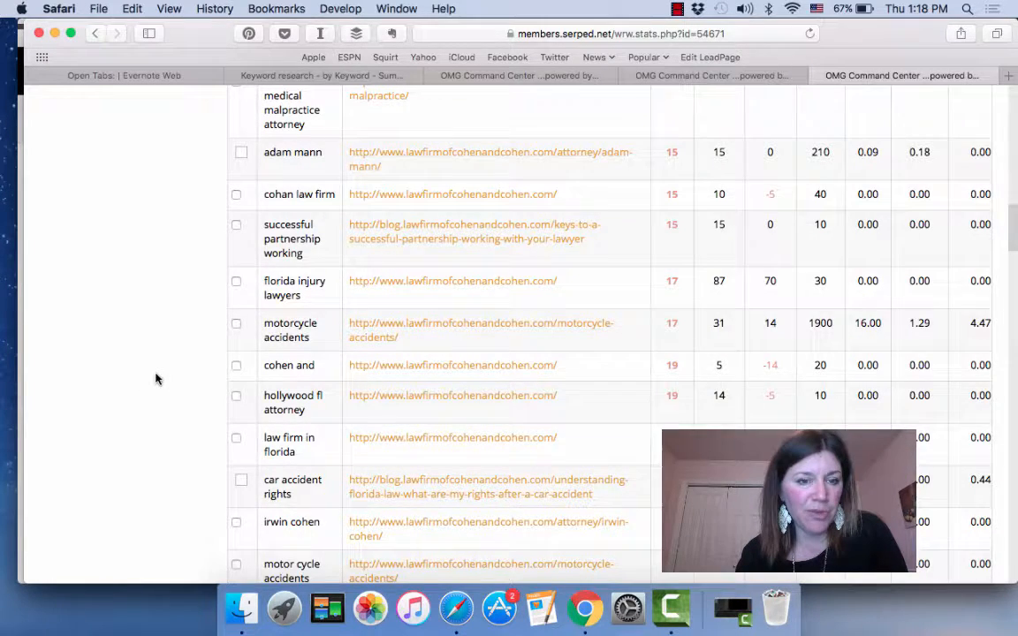
{"action": "scroll", "coordinate": [156, 379], "scroll_direction": "up", "scroll_amount": 2}
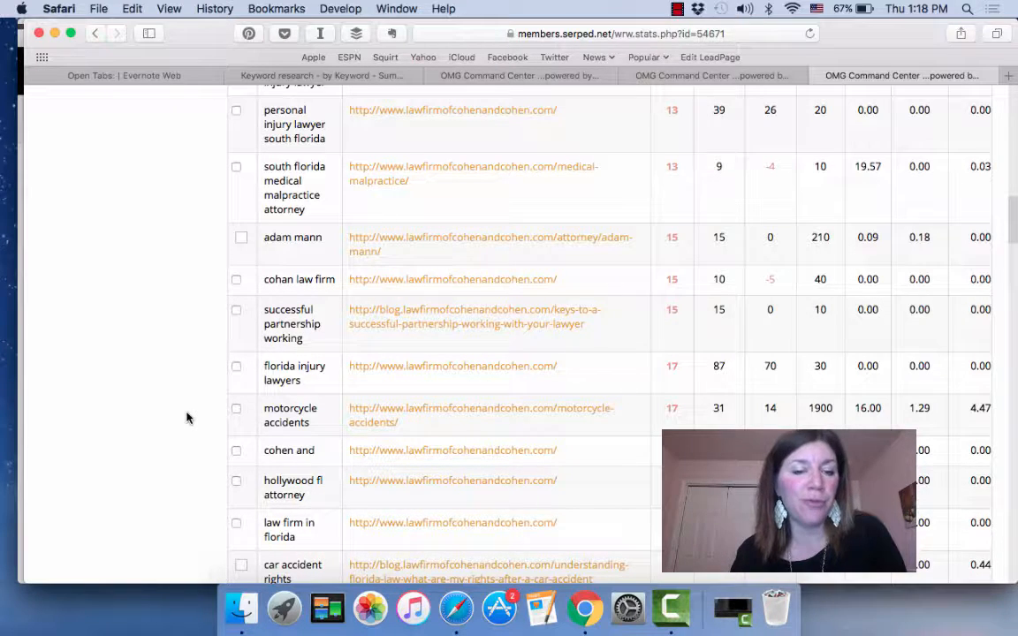
{"action": "scroll", "coordinate": [186, 418], "scroll_direction": "down", "scroll_amount": 6}
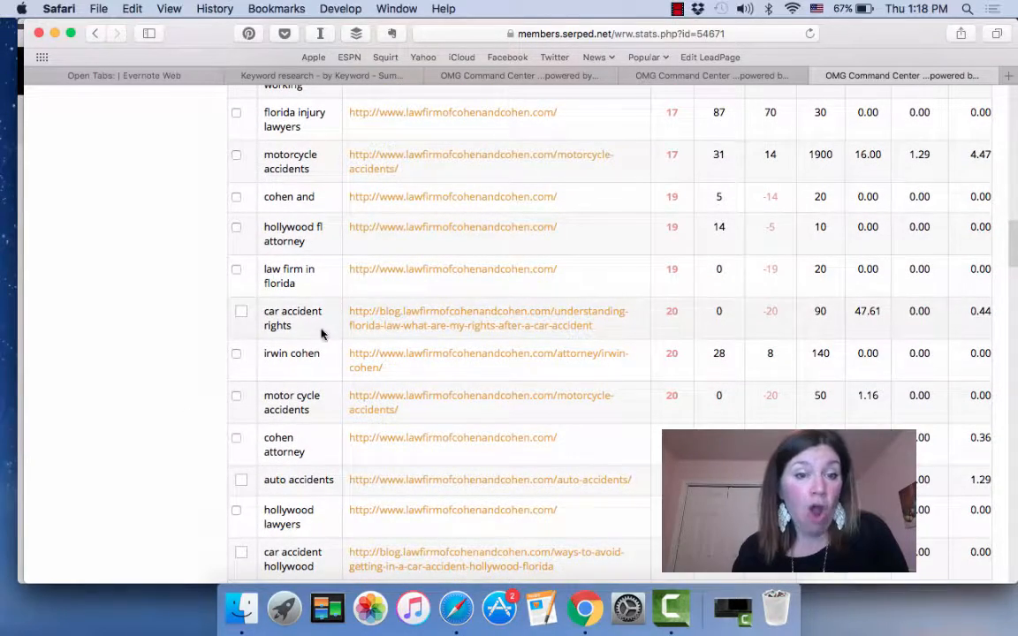
{"action": "scroll", "coordinate": [574, 417], "scroll_direction": "down", "scroll_amount": 18}
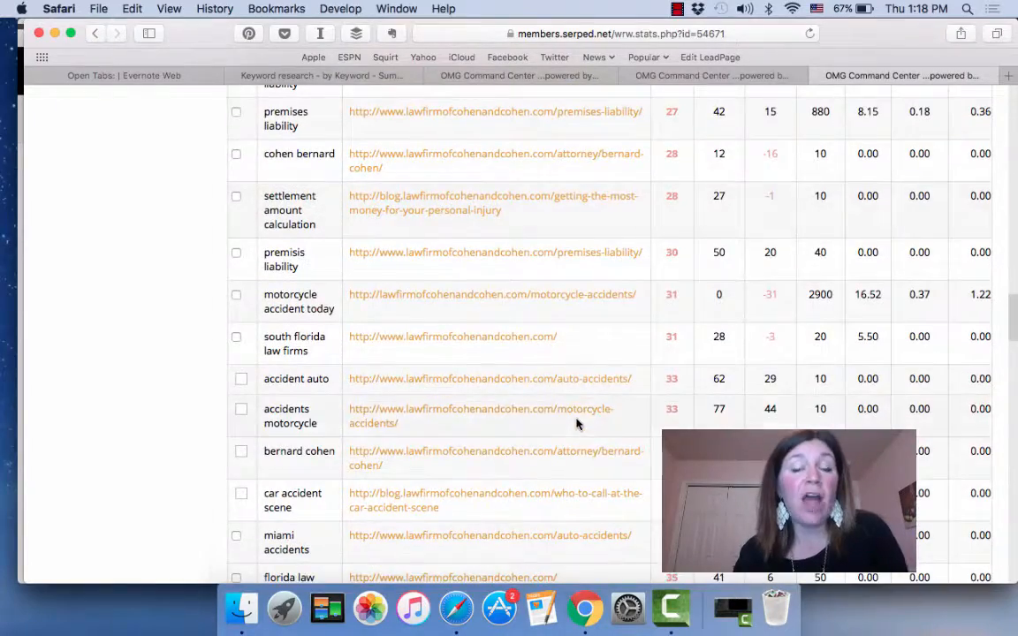
{"action": "scroll", "coordinate": [147, 411], "scroll_direction": "up", "scroll_amount": 4}
{"action": "scroll", "coordinate": [147, 411], "scroll_direction": "up", "scroll_amount": 15}
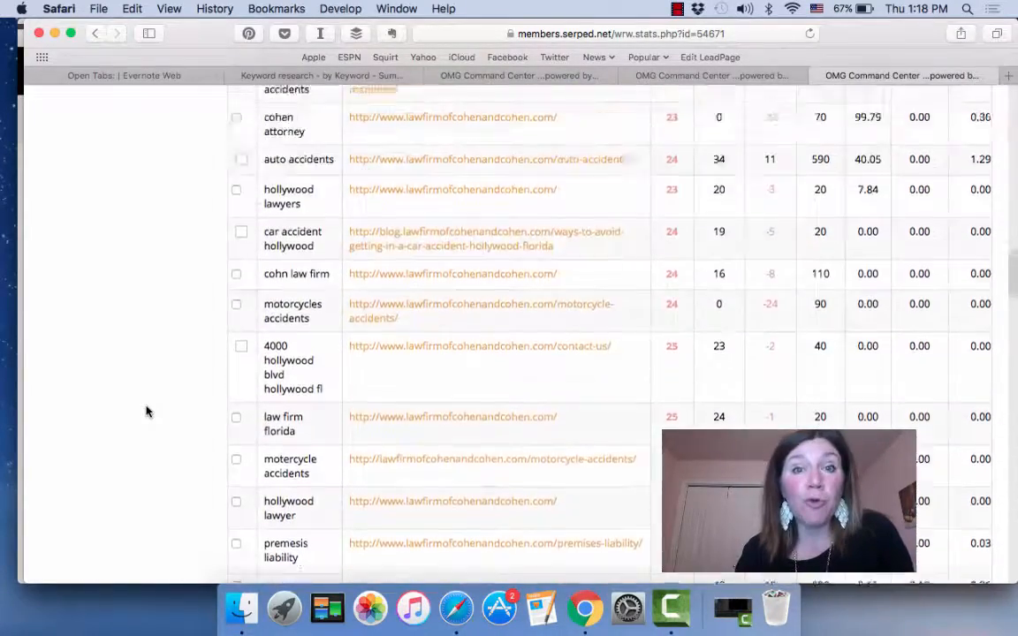